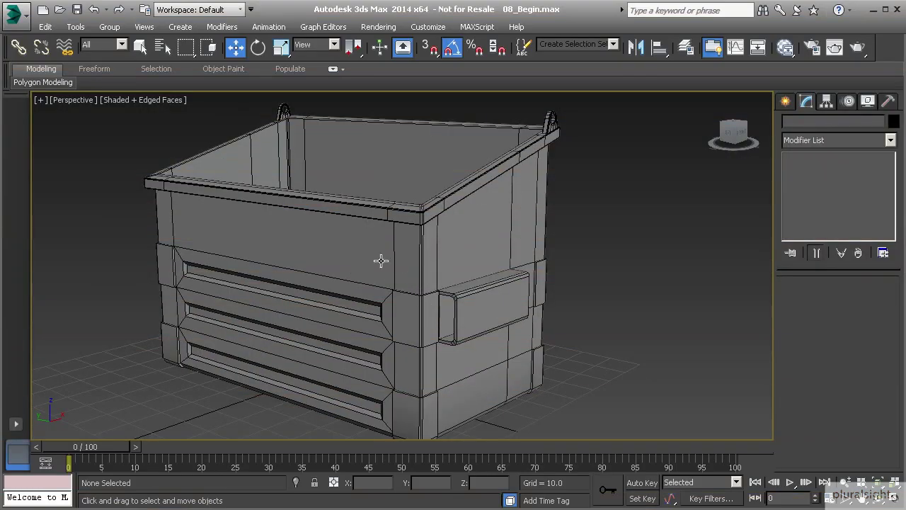
- Create a cylinder with a radius of about 1.275 inside the rear bracket's hole, drawn in the front view
alt+middle_drag(458, 238, 408, 302)
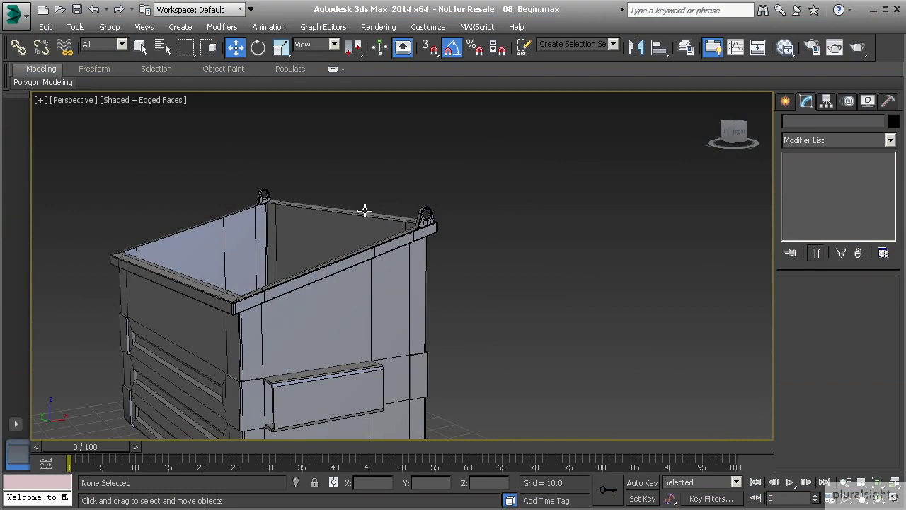
key(f)
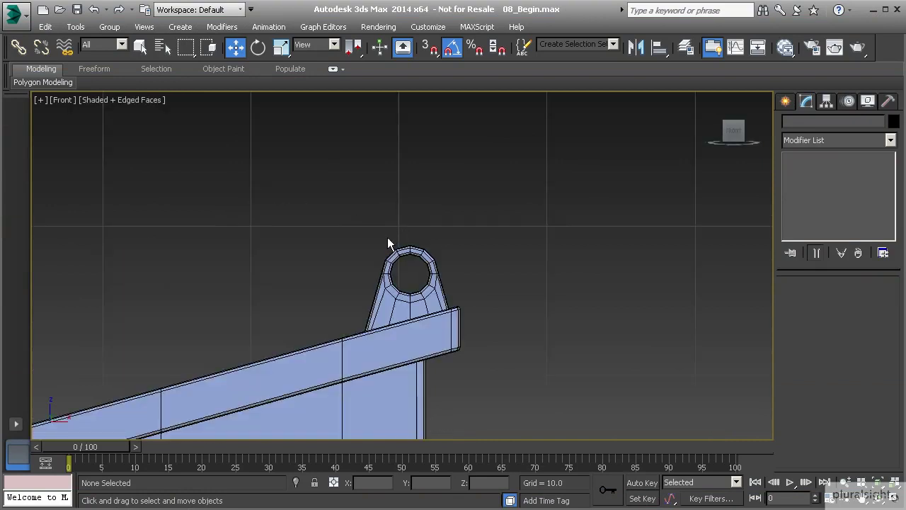
middle_drag(388, 242, 369, 231)
middle_drag(401, 276, 391, 260)
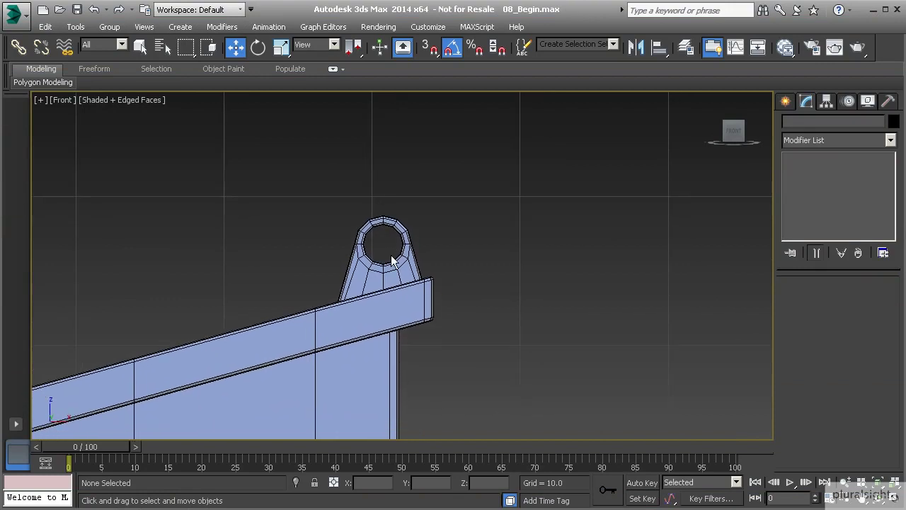
scroll(391, 261, up, 4)
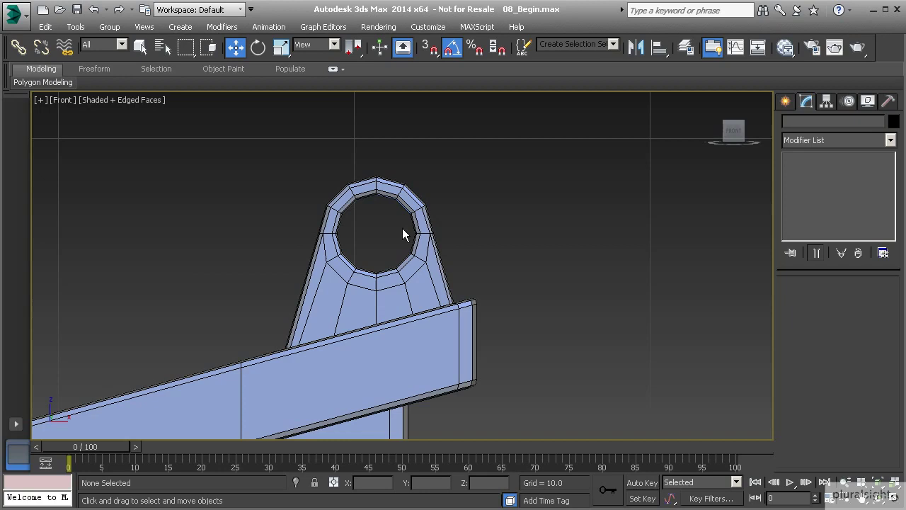
click(785, 100)
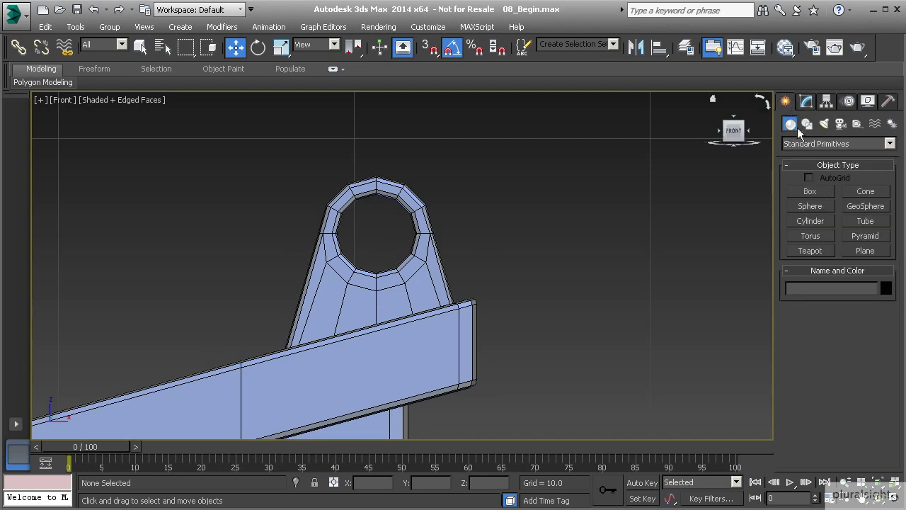
click(817, 223)
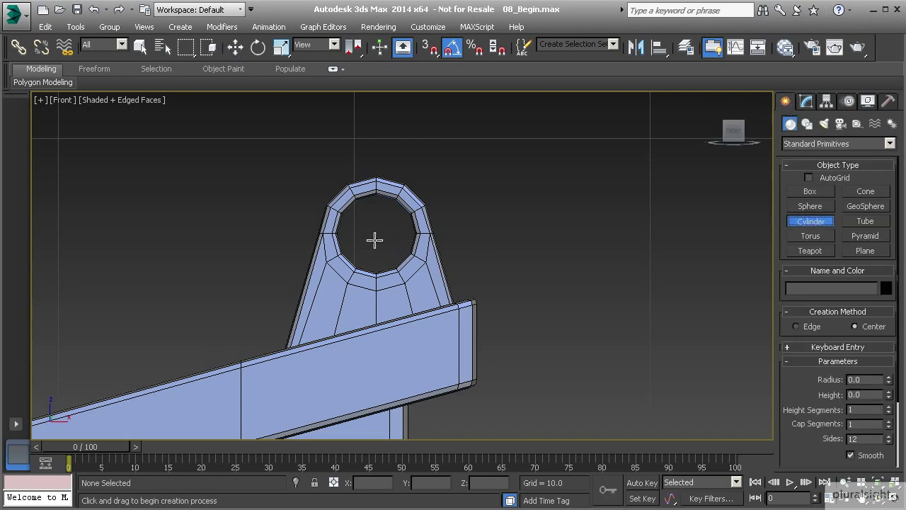
drag(374, 231, 366, 196)
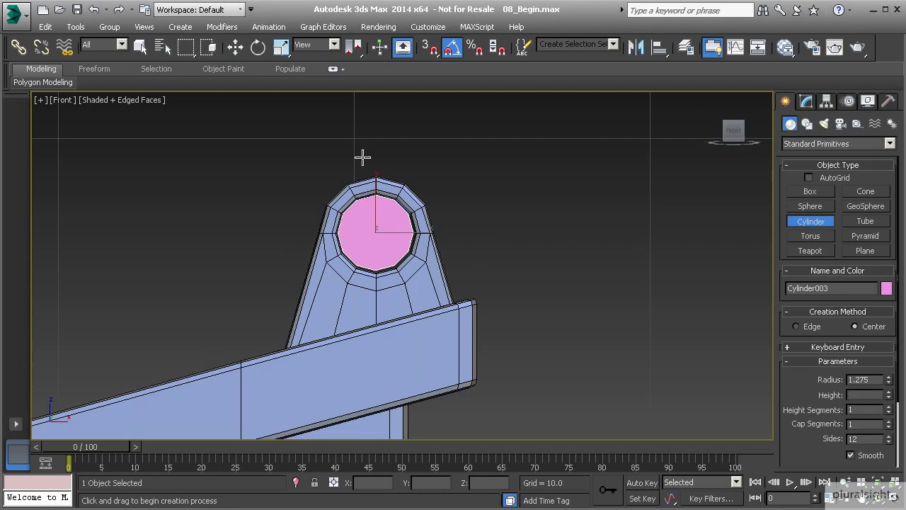
click(367, 122)
click(387, 124)
- Move the cylinder along the Y axis into the bracket's hole, to about Y -56.83
key(w)
key(p)
scroll(418, 264, down, 3)
scroll(369, 265, down, 2)
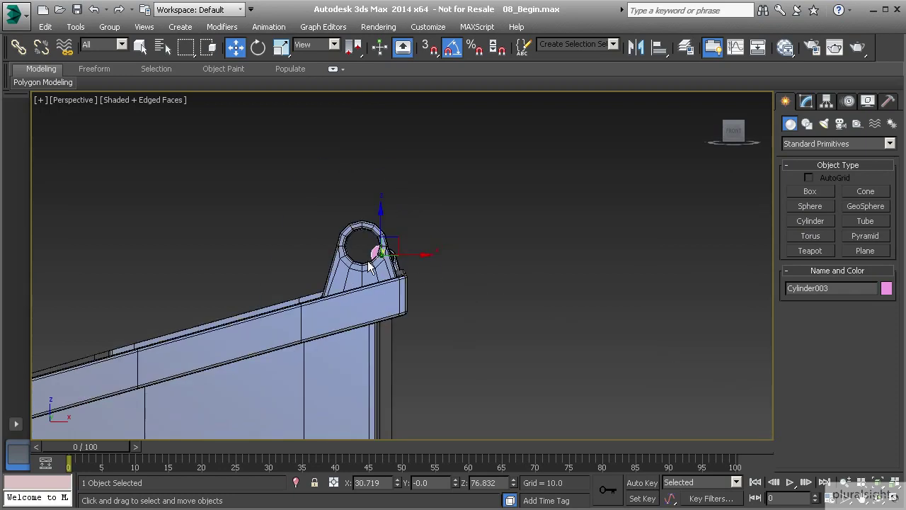
alt+middle_drag(368, 265, 432, 299)
drag(336, 250, 666, 320)
middle_drag(665, 320, 496, 297)
drag(500, 298, 548, 310)
- Centre the cylinder in the bracket's hole in the front view, at about X 30.74 and Z 76.80
key(f)
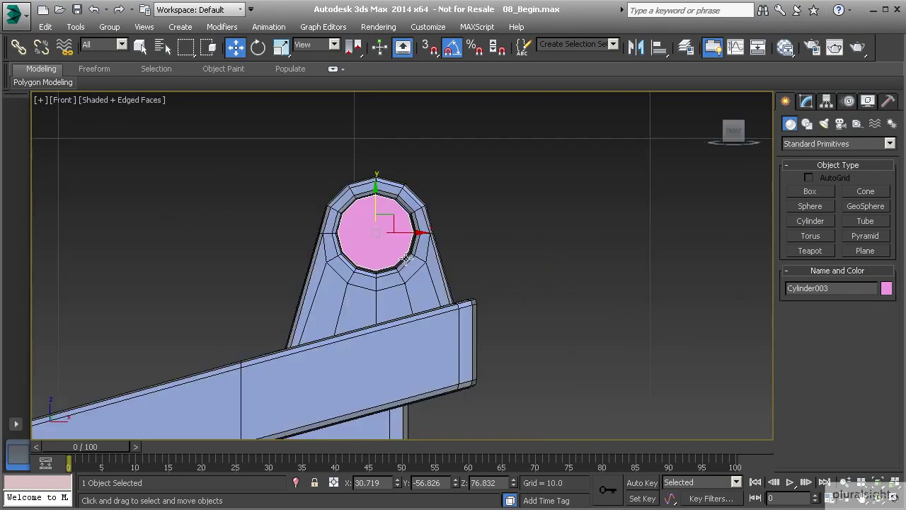
scroll(444, 300, up, 4)
scroll(407, 240, up, 2)
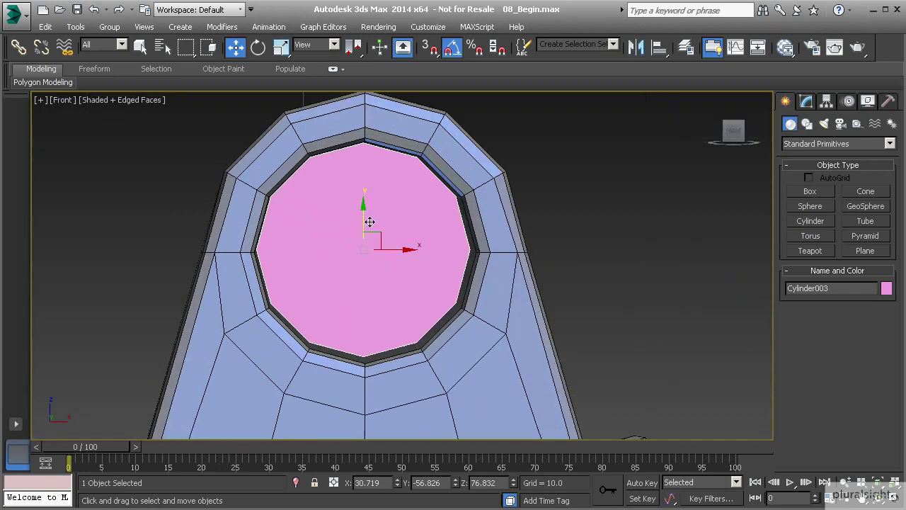
drag(394, 249, 395, 249)
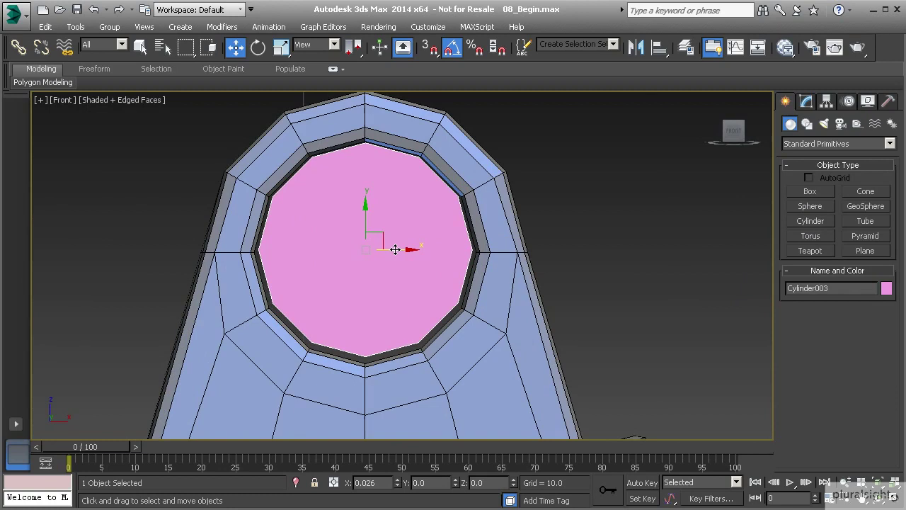
drag(367, 204, 366, 215)
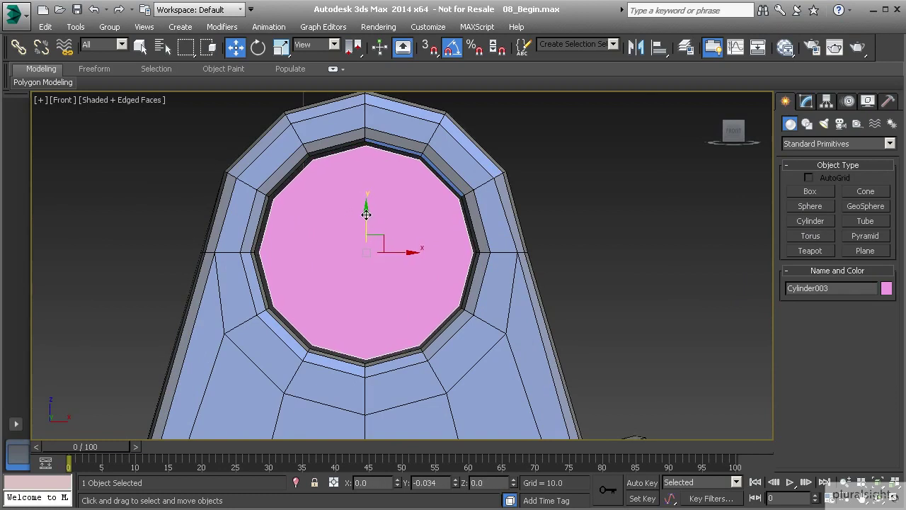
drag(398, 252, 395, 254)
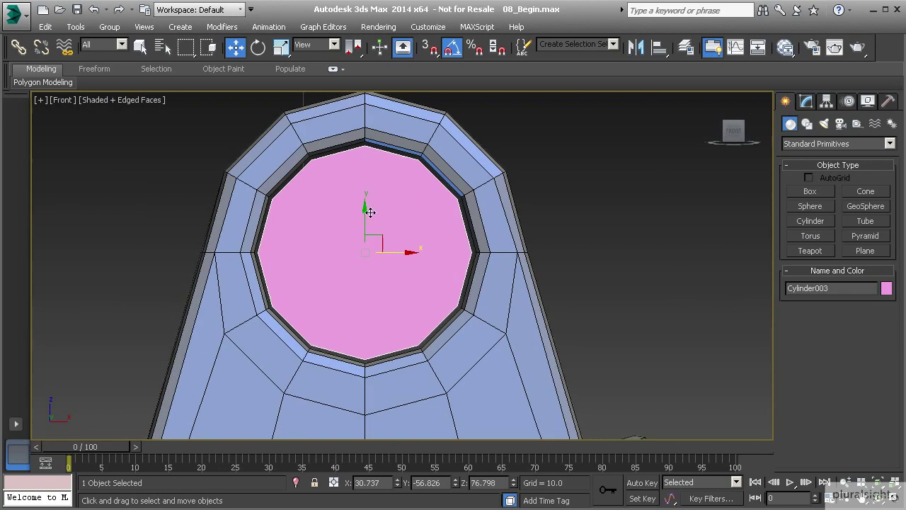
- Convert the cylinder in the bracket's hole to an Editable Poly
scroll(366, 206, down, 3)
key(p)
alt+middle_drag(358, 267, 394, 296)
scroll(394, 296, up, 1)
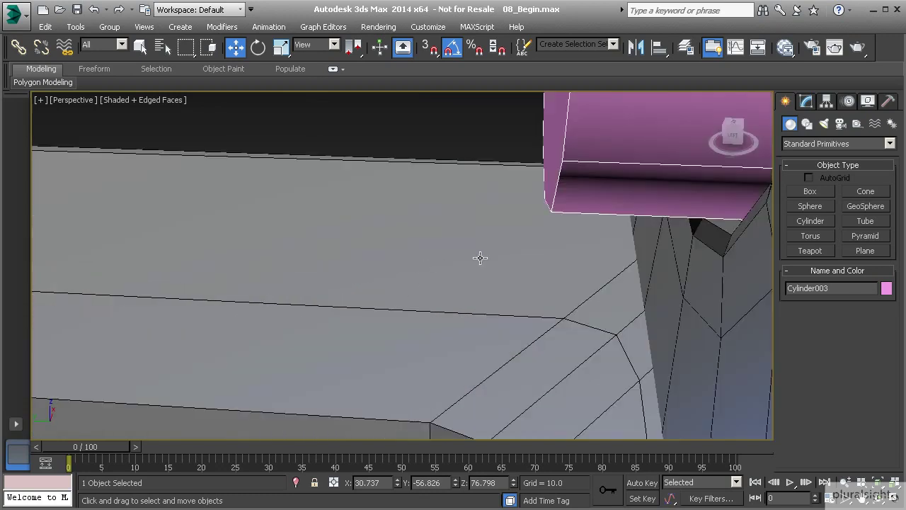
scroll(480, 257, down, 1)
alt+middle_drag(484, 253, 401, 238)
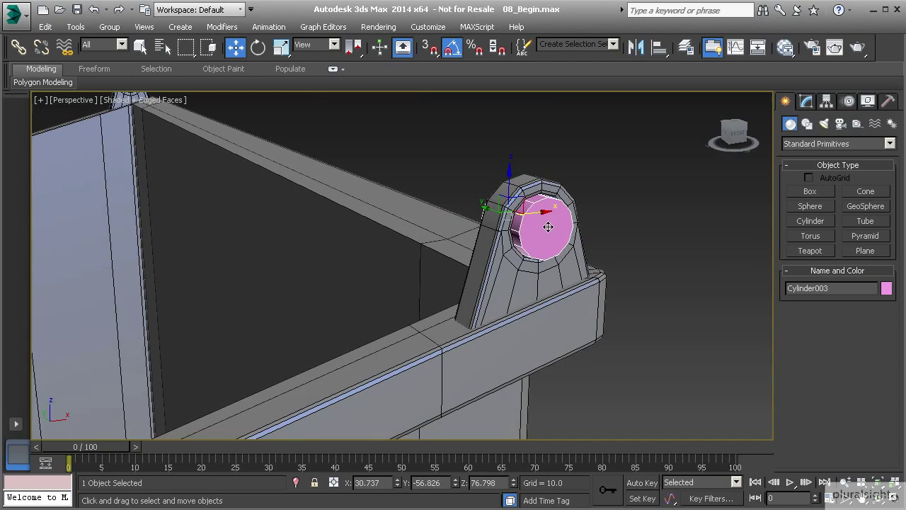
alt+middle_drag(540, 230, 515, 223)
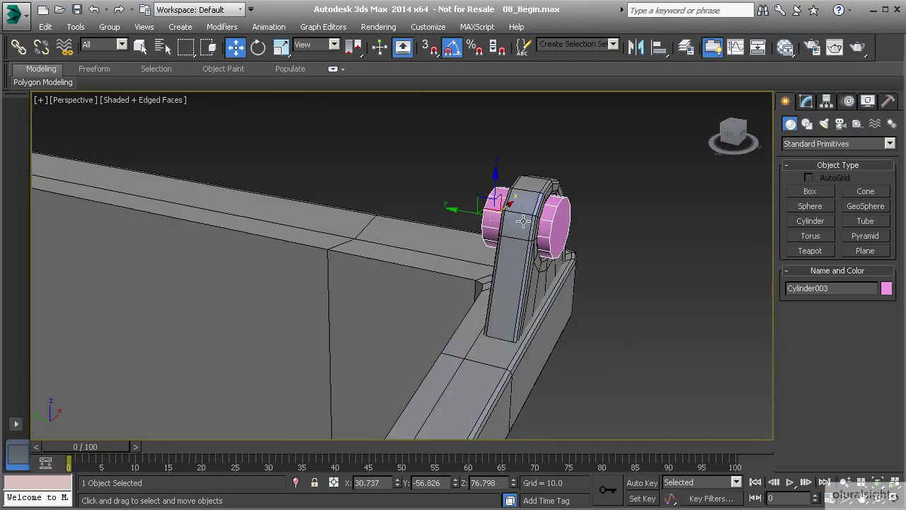
right_click(552, 221)
mouse_move(601, 351)
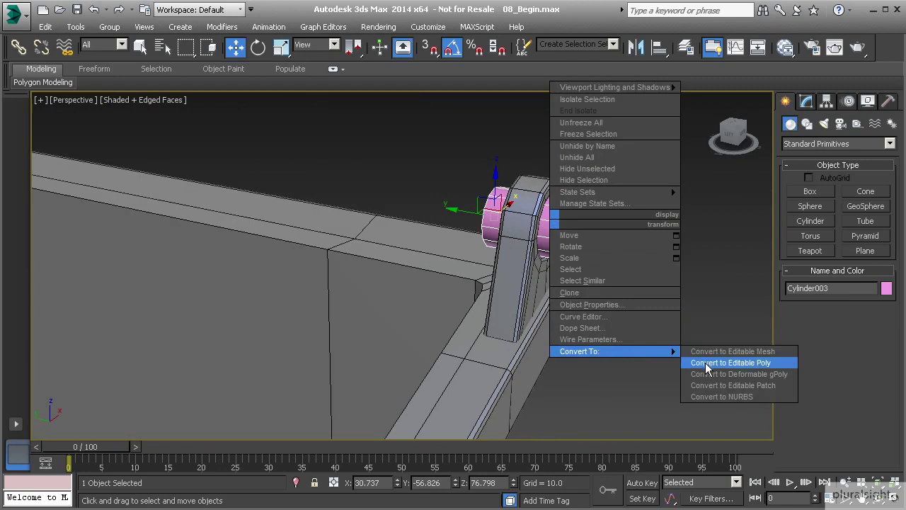
click(730, 362)
- Select the cylinder's end-cap polygon that faces the opposite bracket
click(853, 300)
mouse_move(496, 234)
alt+middle_down()
mouse_move(476, 229)
mouse_move(506, 231)
alt+middle_up()
click(495, 233)
alt+middle_drag(407, 266, 433, 251)
- Examine the whole dumpster, its two brackets and its placement relative to the grid
scroll(566, 235, down, 4)
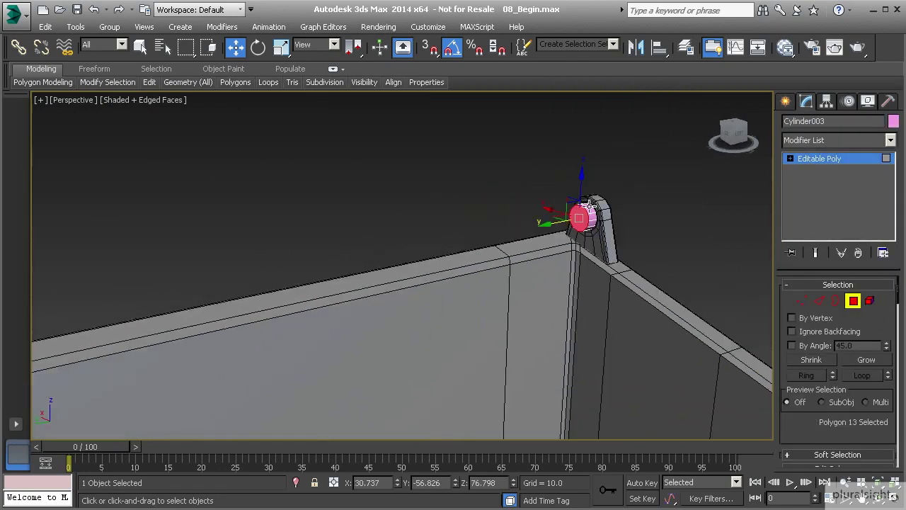
scroll(318, 283, up, 3)
scroll(370, 304, down, 6)
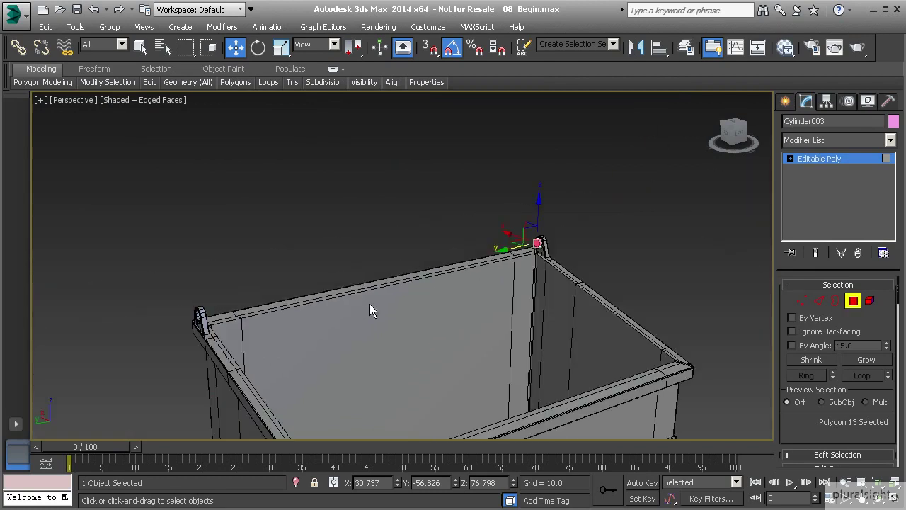
scroll(370, 304, down, 4)
alt+middle_drag(354, 202, 334, 274)
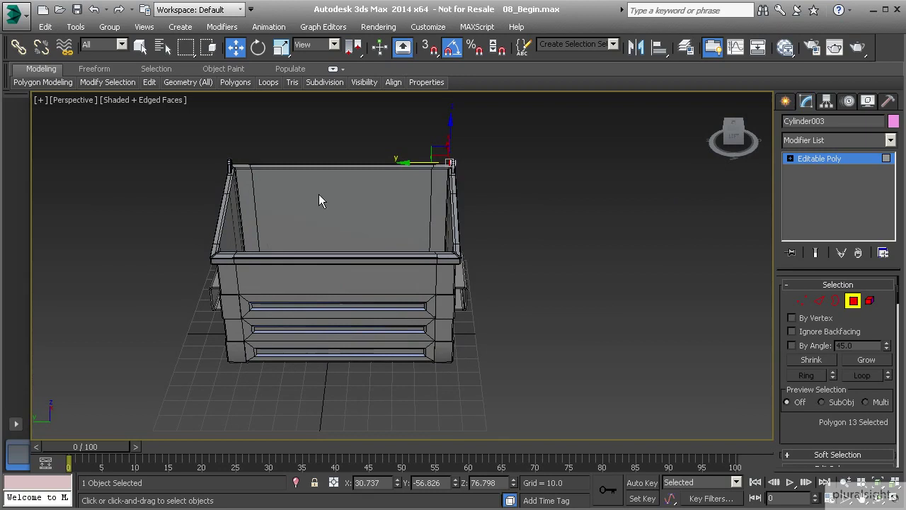
alt+middle_drag(413, 244, 290, 239)
scroll(363, 283, up, 5)
scroll(335, 240, down, 5)
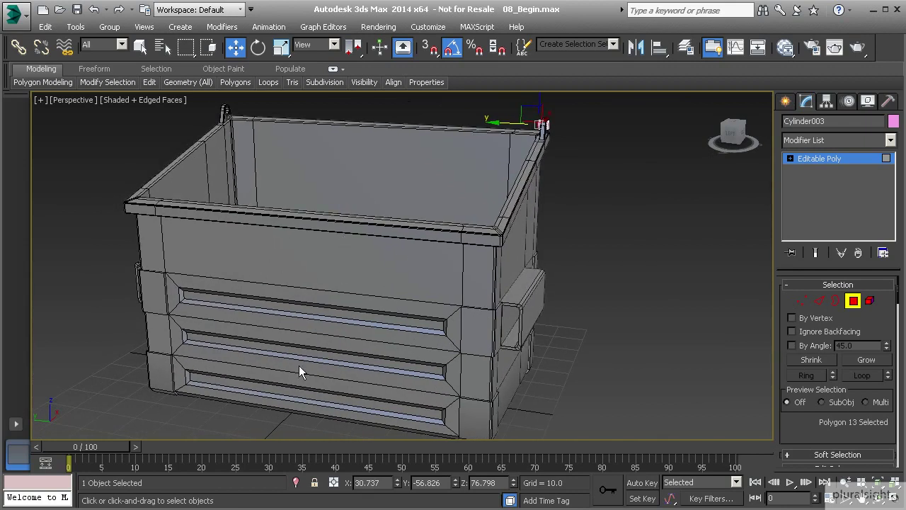
alt+middle_drag(354, 356, 359, 339)
alt+middle_drag(394, 366, 359, 372)
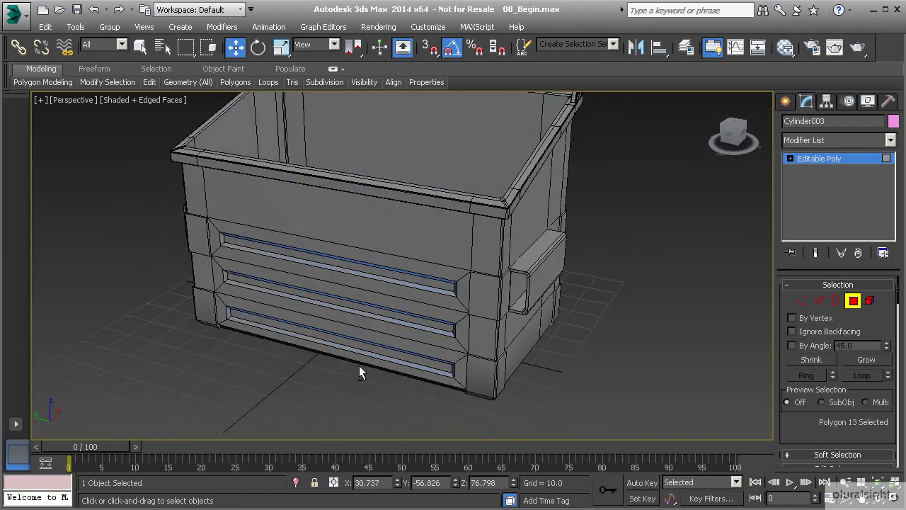
- Leave polygon editing on the cylinder, select the dumpster body, and set its X and Y positions to 0
click(852, 301)
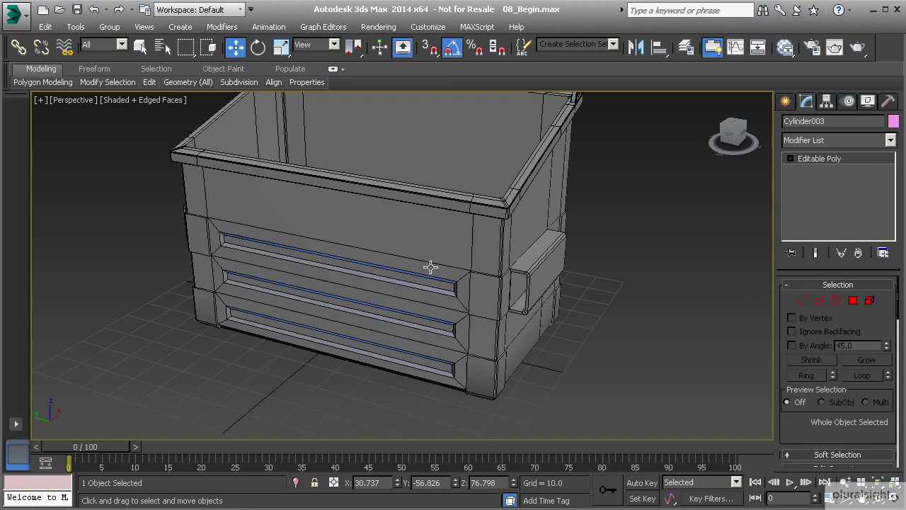
click(399, 264)
scroll(361, 247, down, 5)
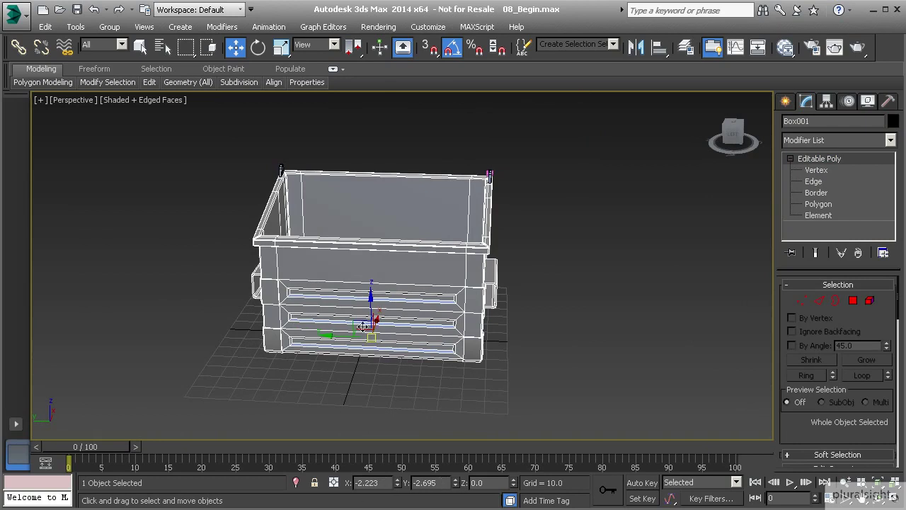
alt+middle_drag(335, 310, 408, 300)
scroll(388, 357, up, 3)
alt+middle_drag(381, 364, 343, 372)
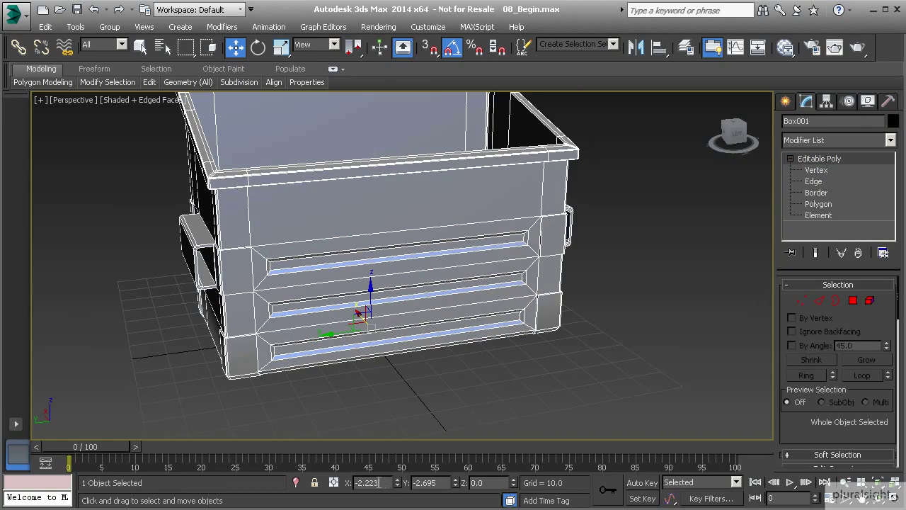
click(383, 483)
text(0)
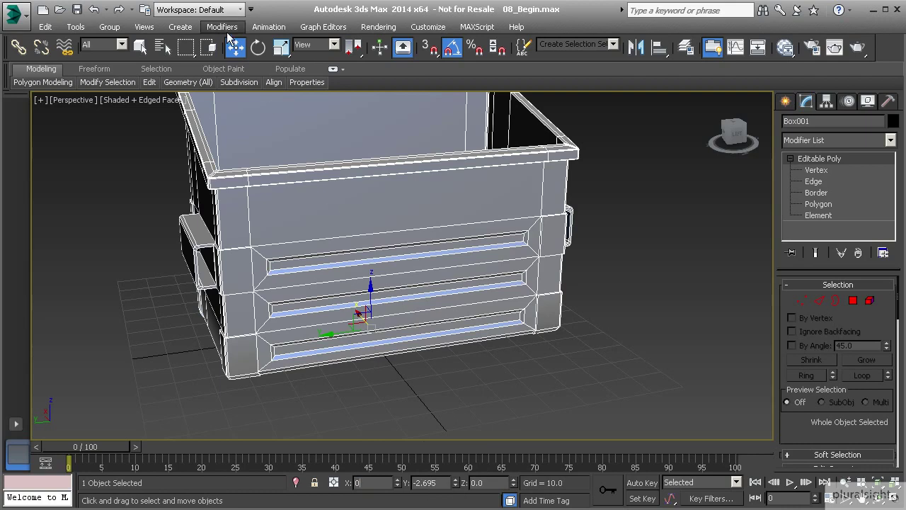
click(427, 483)
text(0)
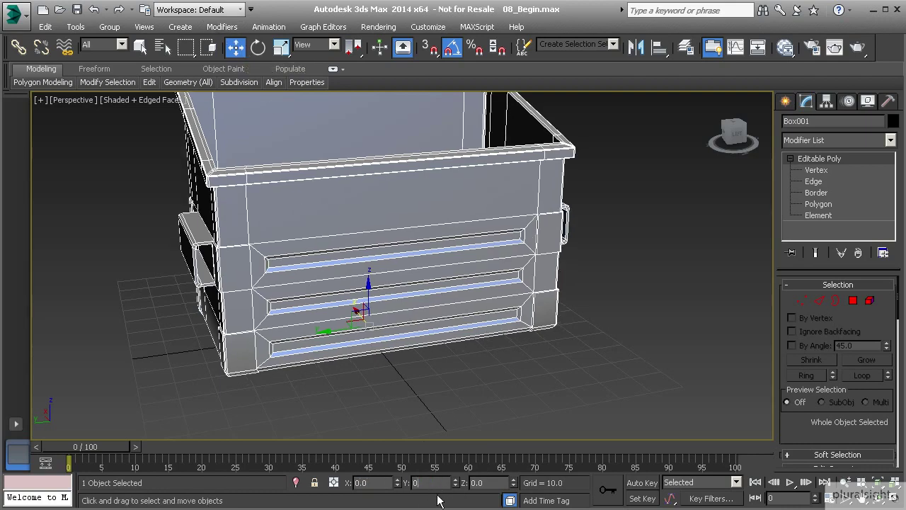
key(Return)
- Centre the dumpster body's pivot on the object, adjusting the pivot only
alt+middle_drag(352, 321, 335, 344)
middle_drag(353, 289, 422, 332)
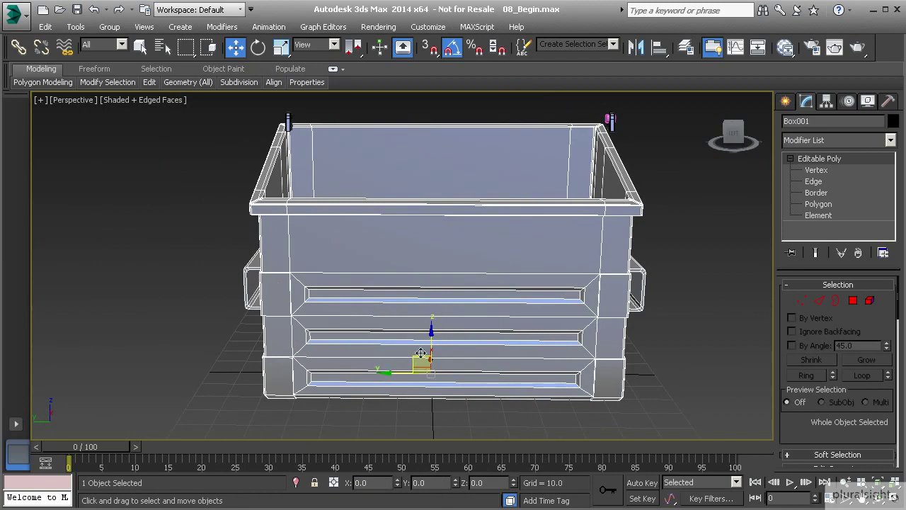
click(825, 104)
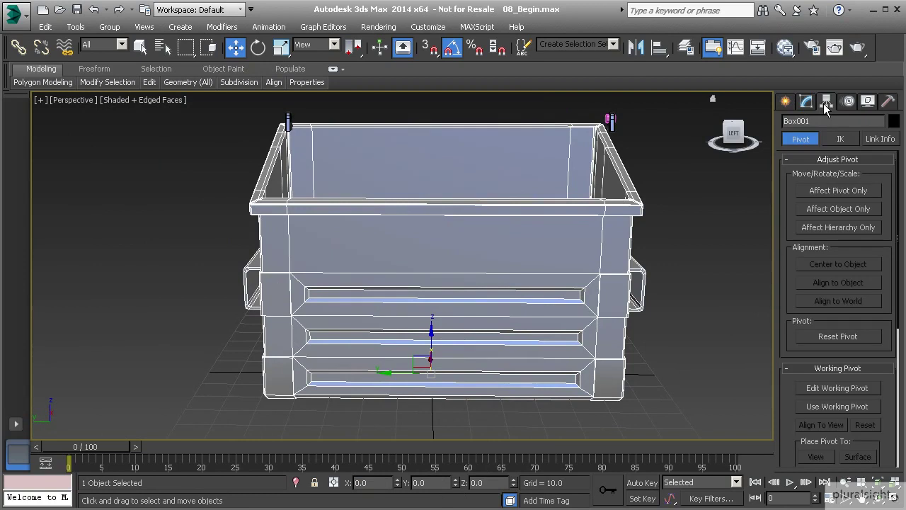
click(834, 197)
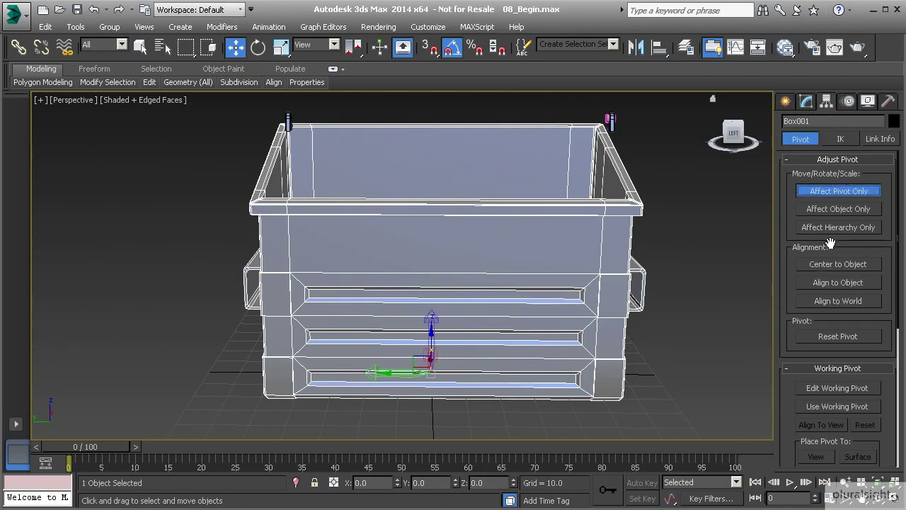
click(826, 265)
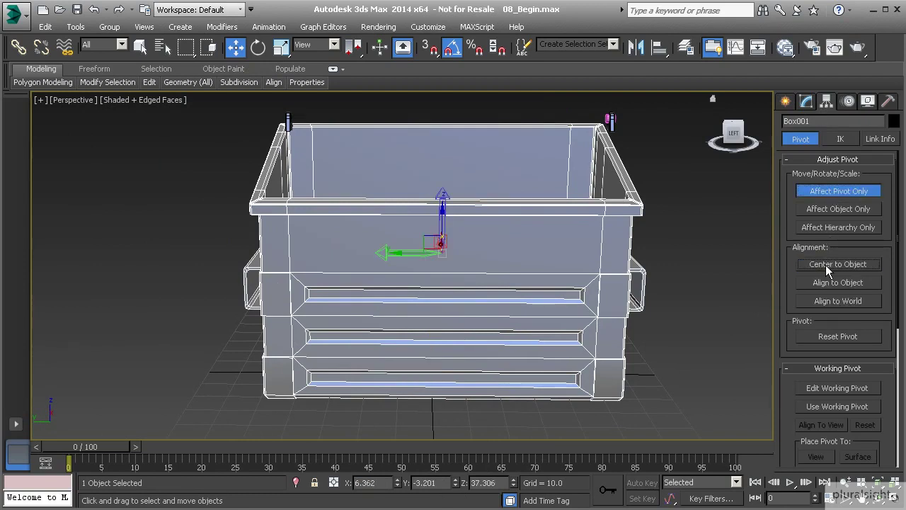
alt+middle_drag(406, 217, 395, 264)
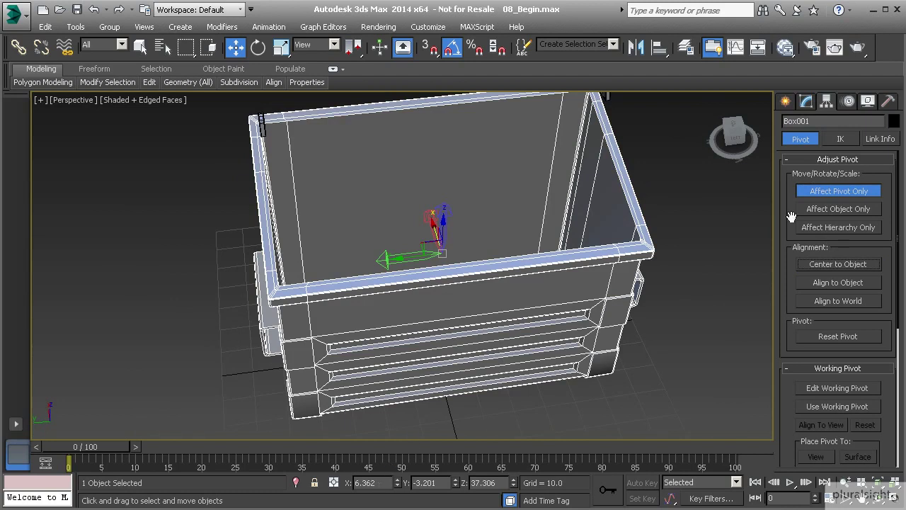
click(829, 191)
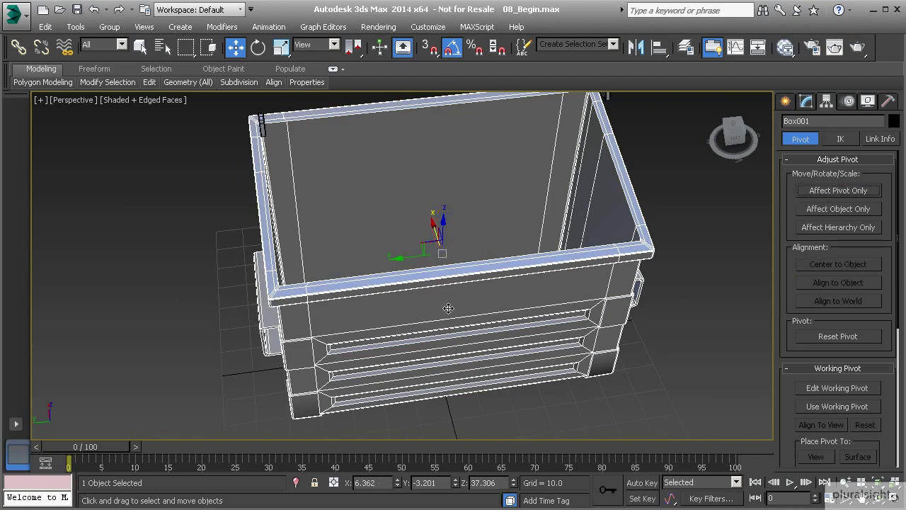
- Realign the dumpster body to the world centre by setting its X and Y positions to 0
double_click(382, 483)
text(0)
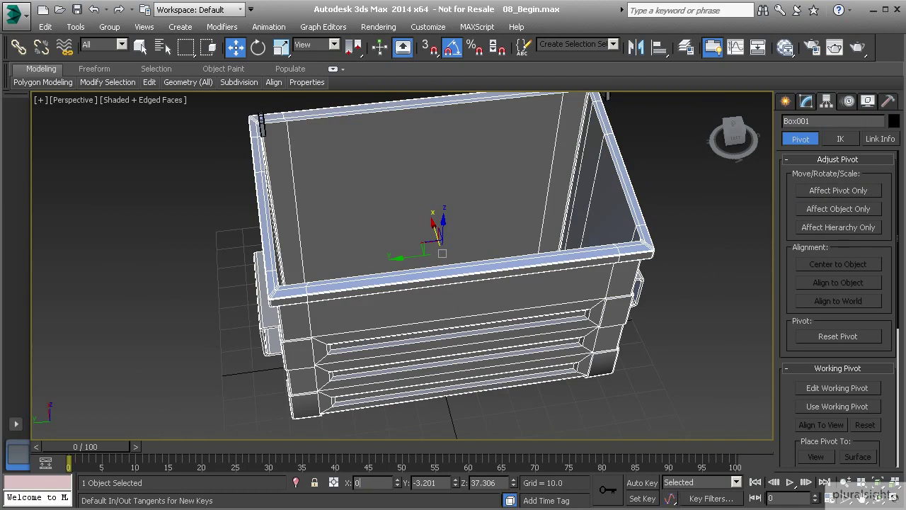
key(Return)
double_click(429, 483)
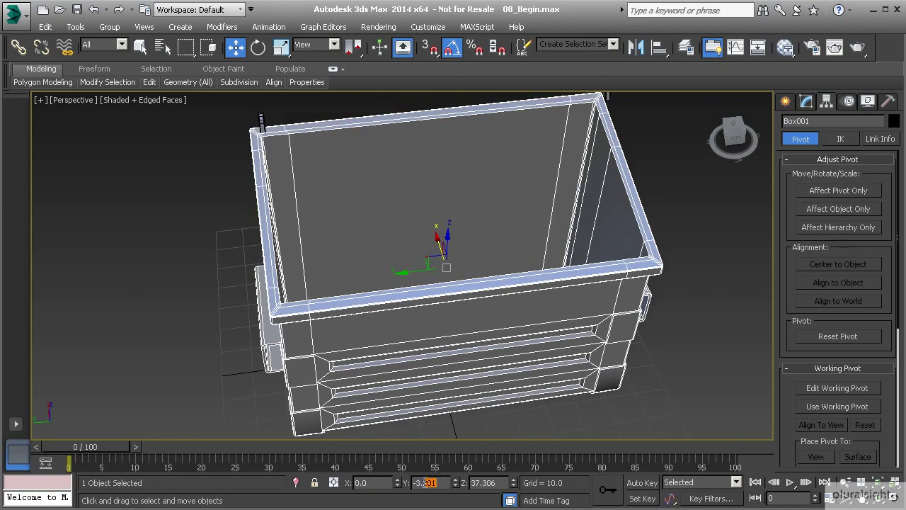
text(0)
key(Return)
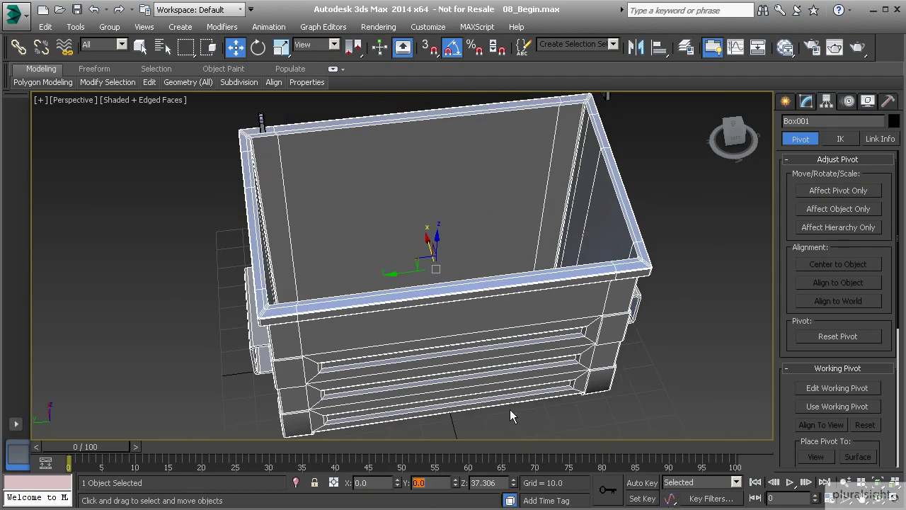
- Set the Z position of the dumpster body's pivot to 0, affecting the pivot only
alt+middle_drag(479, 383, 467, 335)
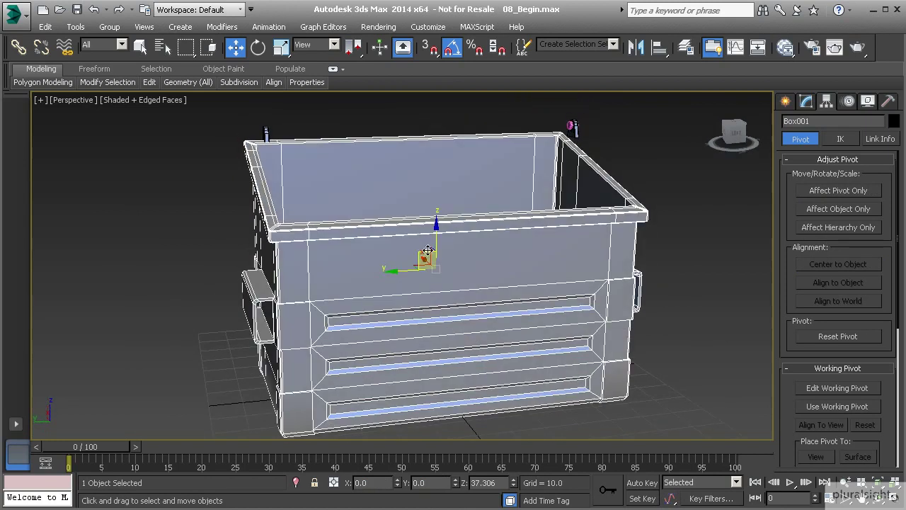
alt+middle_drag(410, 337, 438, 374)
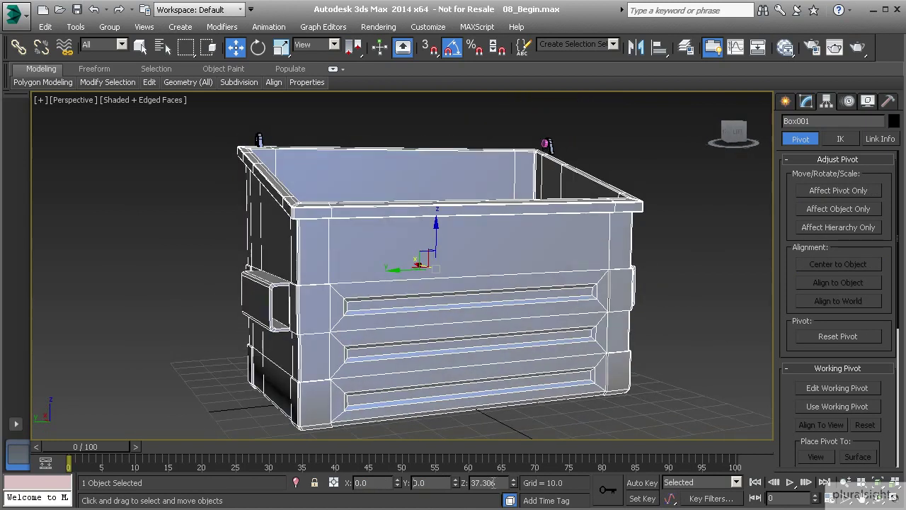
alt+middle_drag(434, 320, 432, 276)
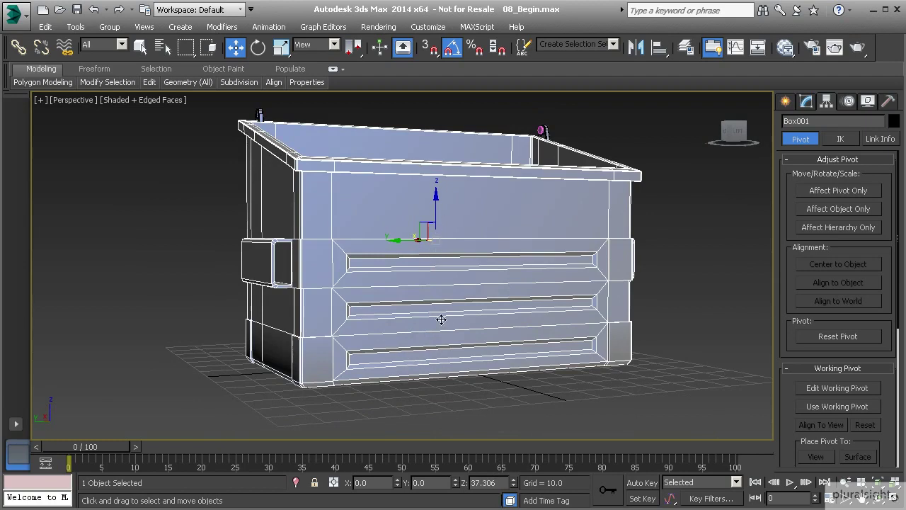
alt+middle_drag(485, 289, 433, 263)
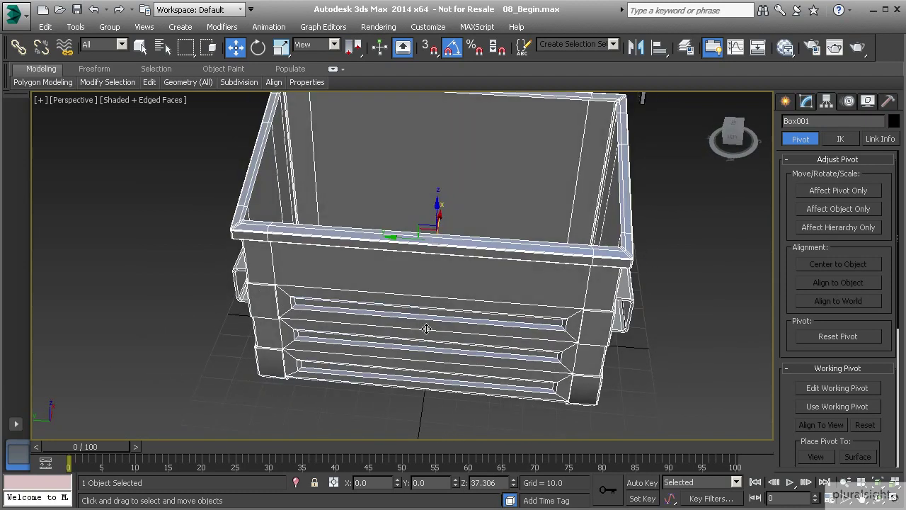
click(823, 191)
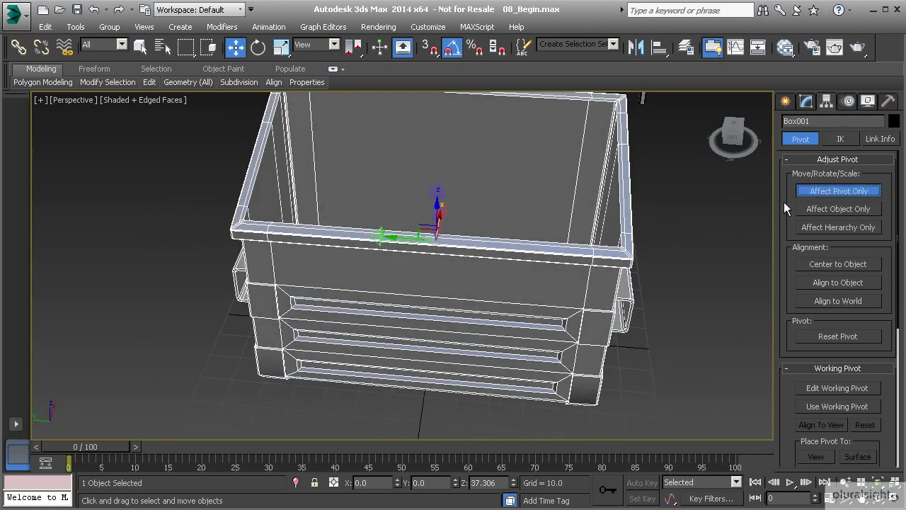
drag(488, 483, 438, 482)
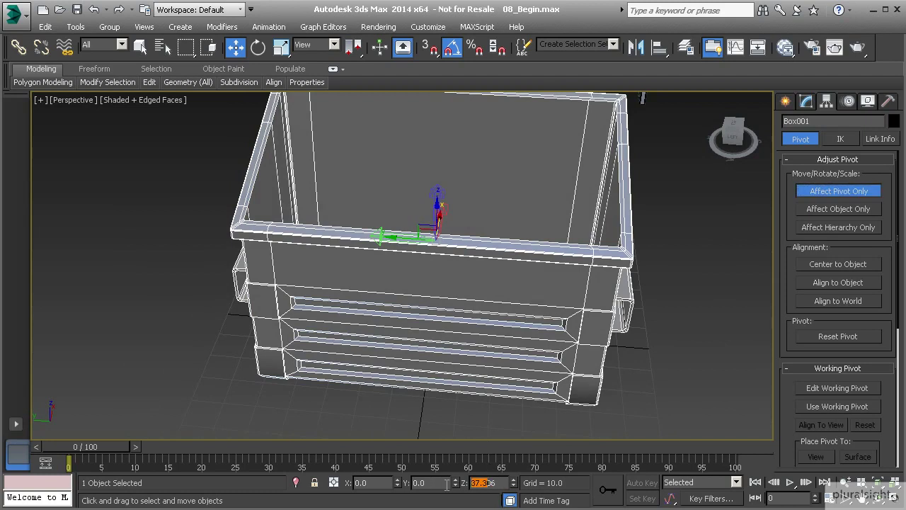
drag(499, 485, 442, 482)
text(0)
key(Return)
click(810, 197)
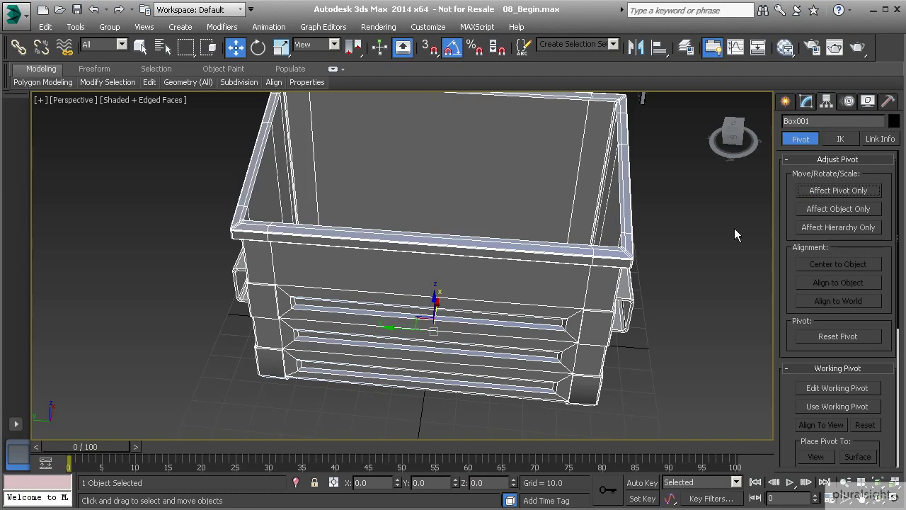
- Select both hinge brackets together with the pink cylinder at the back corners of the dumpster
alt+middle_drag(531, 324, 442, 229)
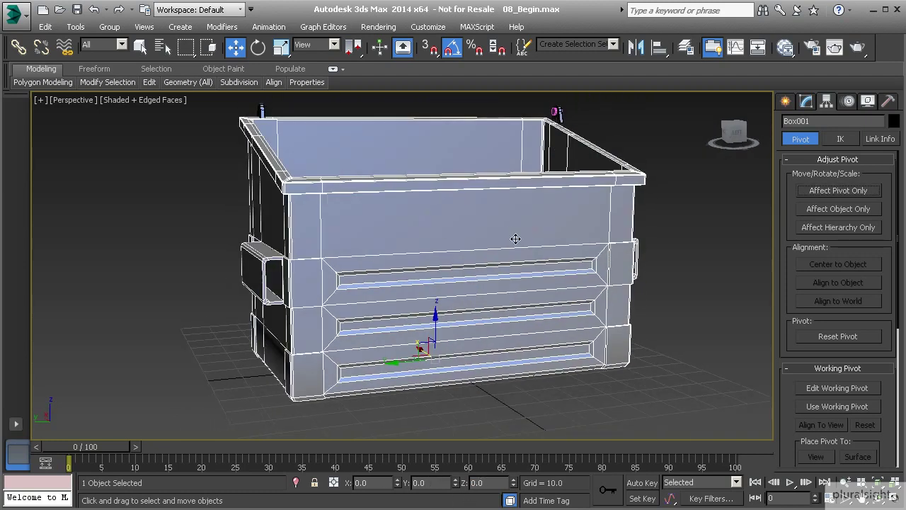
middle_drag(447, 137, 466, 238)
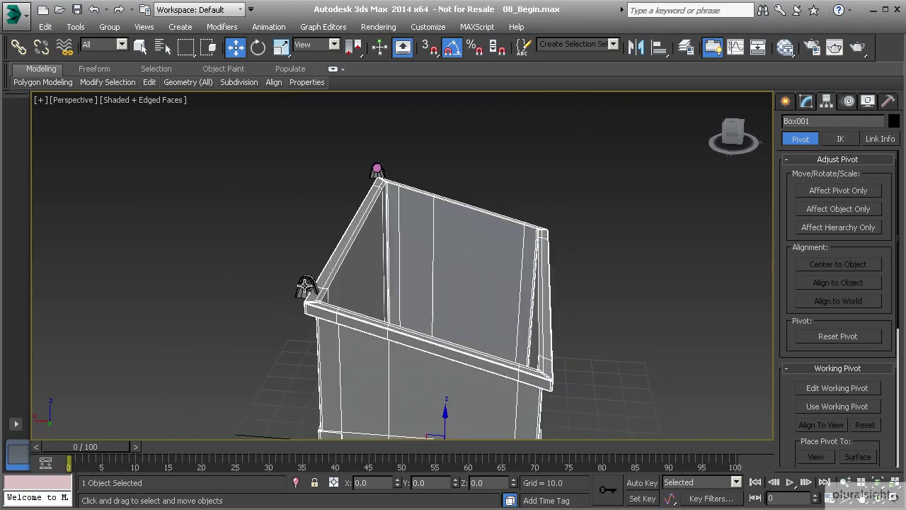
click(306, 287)
ctrl+click(382, 174)
ctrl+click(378, 168)
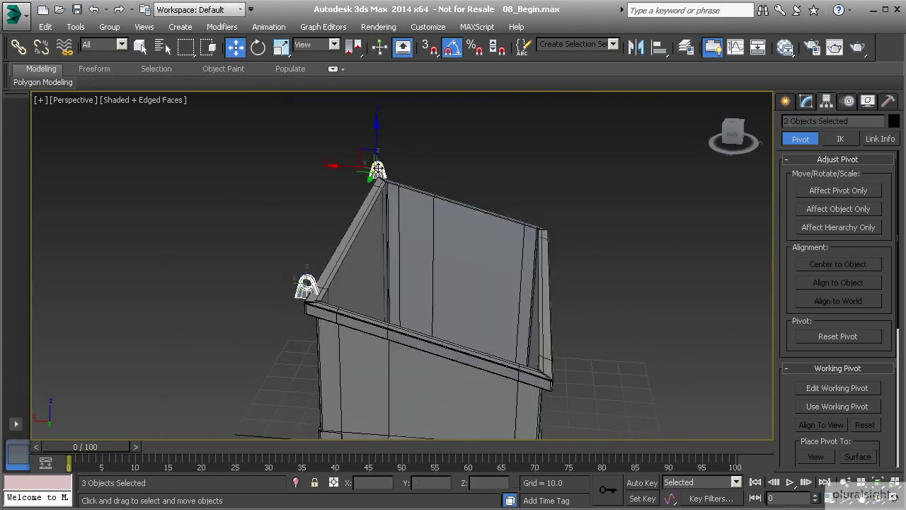
alt+middle_drag(430, 196, 342, 212)
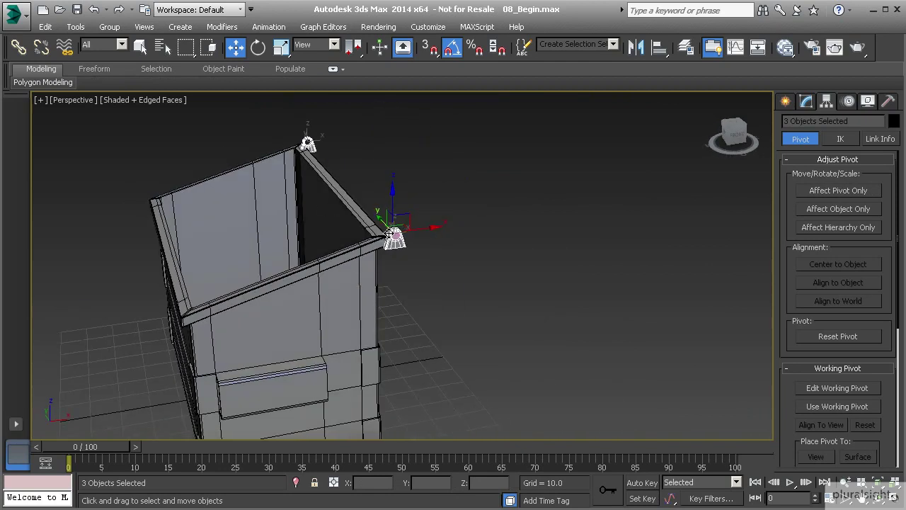
scroll(354, 244, up, 3)
scroll(506, 242, up, 3)
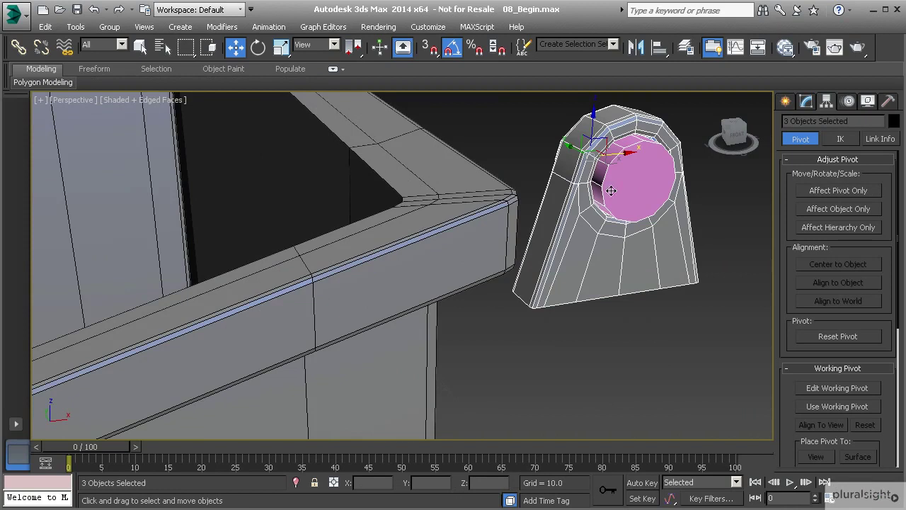
- In the top view, move the selected brackets and cylinder along Y and X until they sit over the dumpster's rim
key(t)
middle_drag(419, 204, 485, 174)
scroll(479, 192, down, 4)
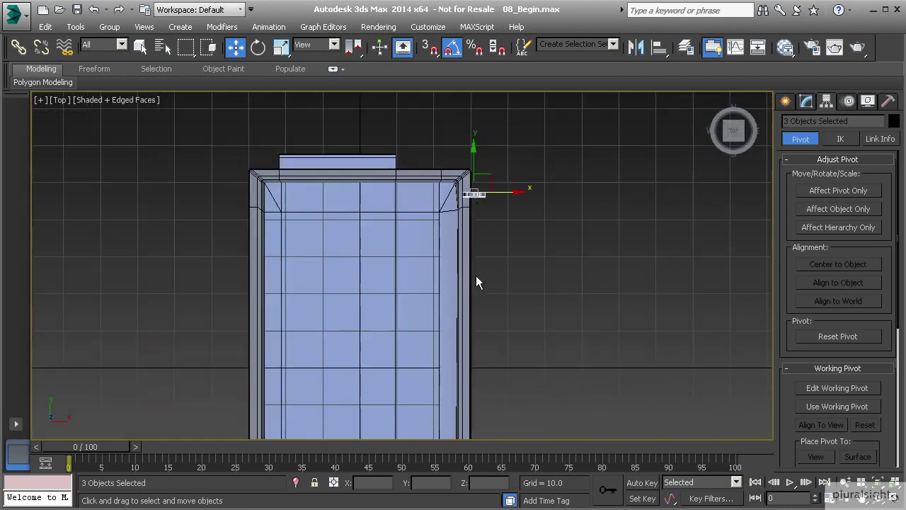
middle_drag(476, 275, 439, 151)
middle_drag(442, 275, 394, 347)
scroll(433, 258, up, 4)
scroll(426, 253, down, 3)
scroll(406, 243, up, 4)
scroll(402, 222, up, 2)
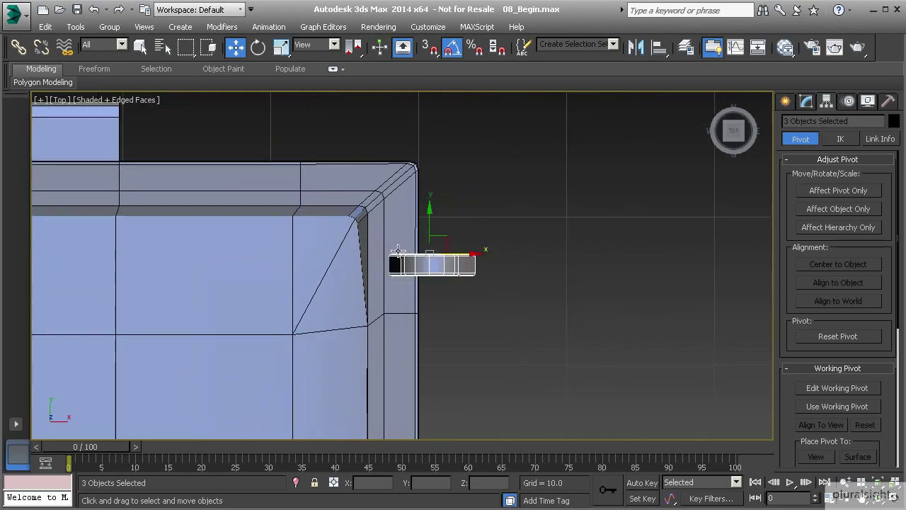
drag(430, 226, 423, 139)
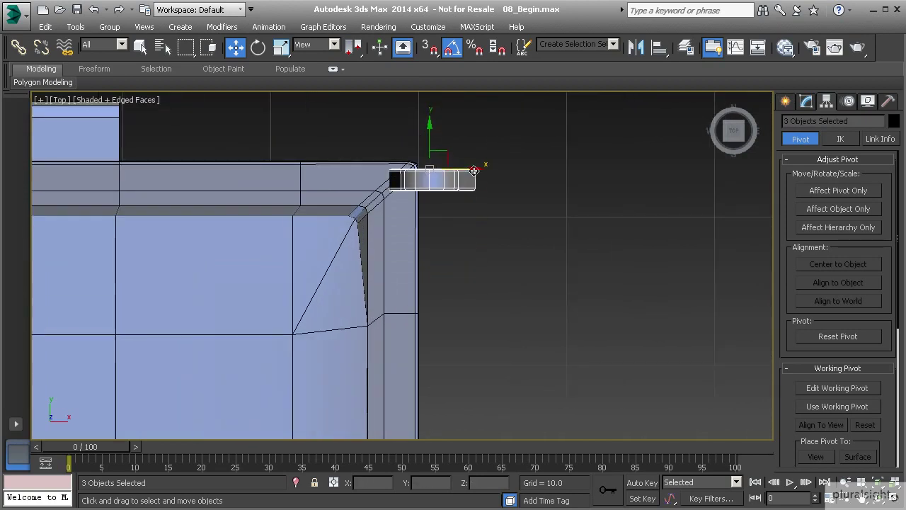
drag(476, 171, 388, 173)
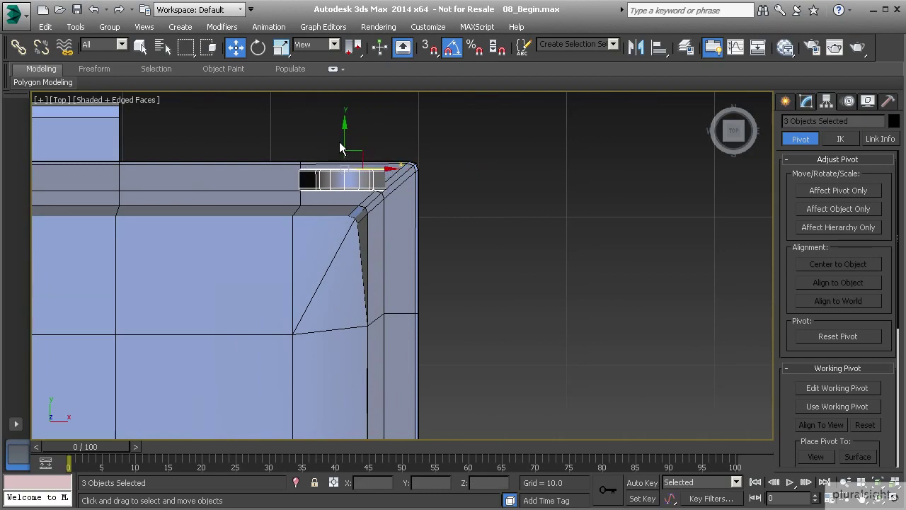
drag(341, 138, 340, 135)
scroll(375, 274, down, 5)
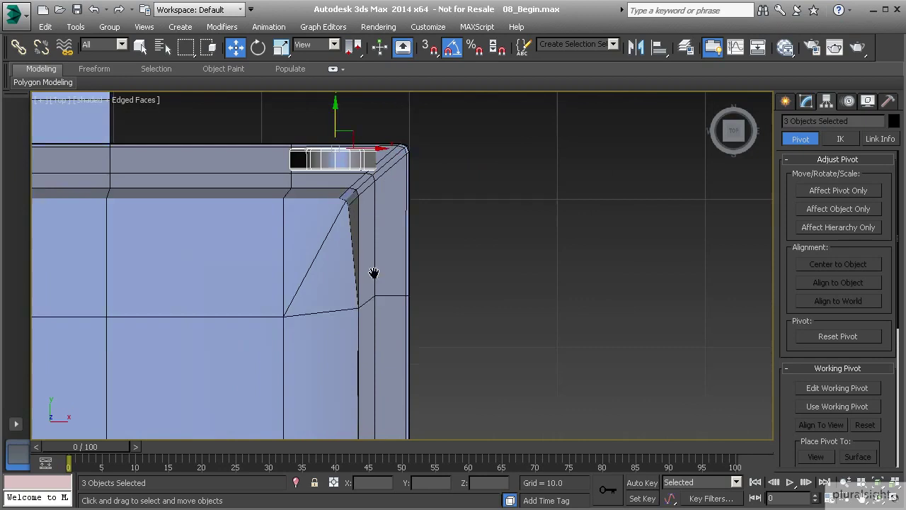
scroll(364, 300, up, 6)
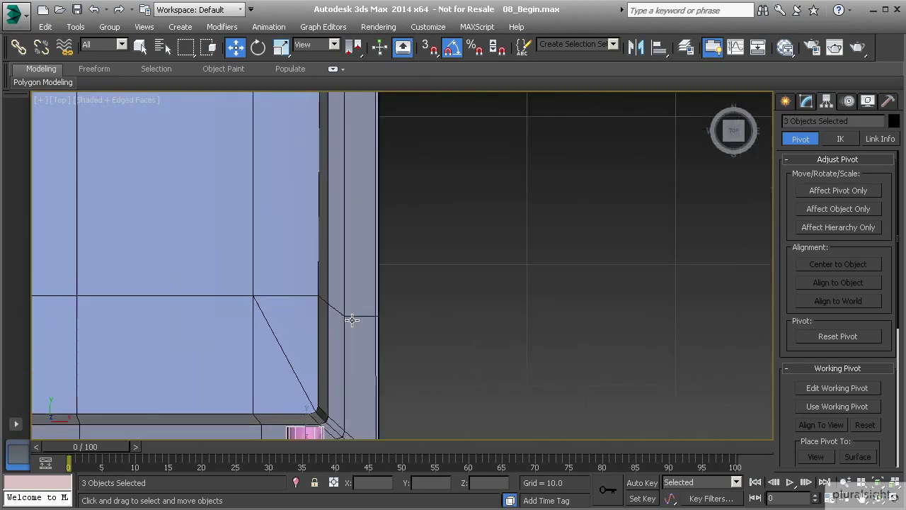
scroll(350, 215, down, 2)
- In the perspective view, select only the pink hinge cylinder and convert it to an Editable Poly
key(p)
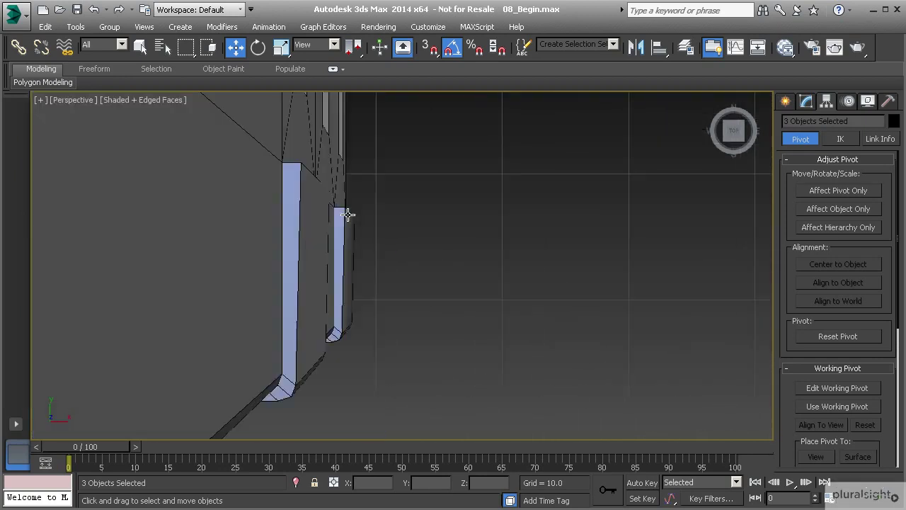
scroll(337, 236, down, 4)
alt+middle_drag(306, 252, 400, 222)
click(422, 212)
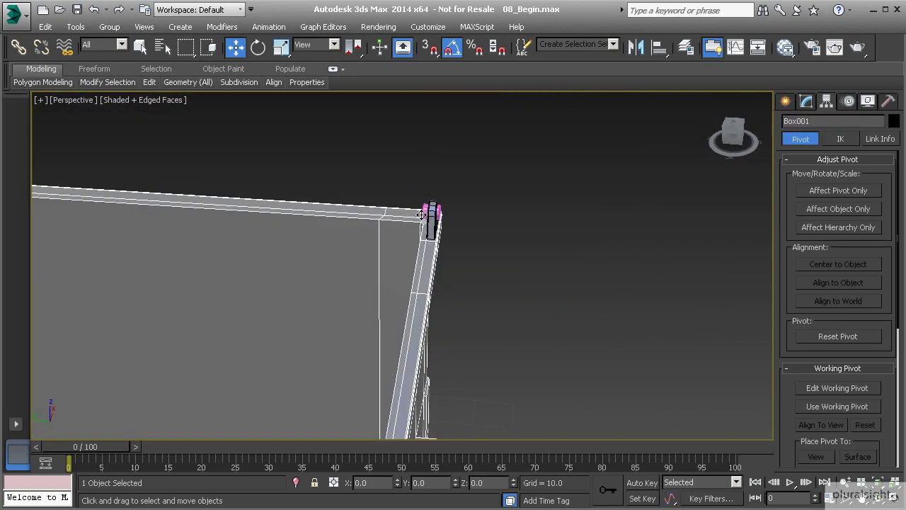
click(422, 211)
middle_drag(243, 205, 388, 237)
middle_drag(556, 252, 496, 257)
scroll(496, 258, up, 6)
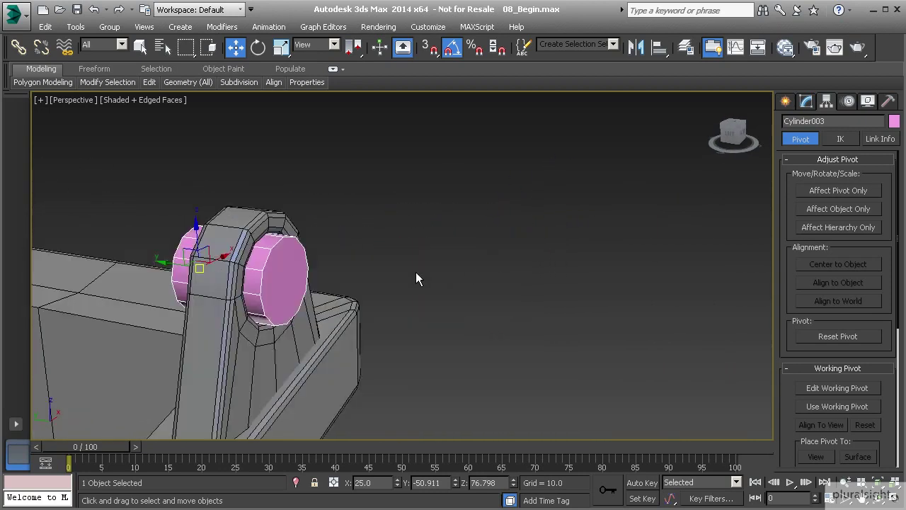
middle_drag(319, 283, 371, 269)
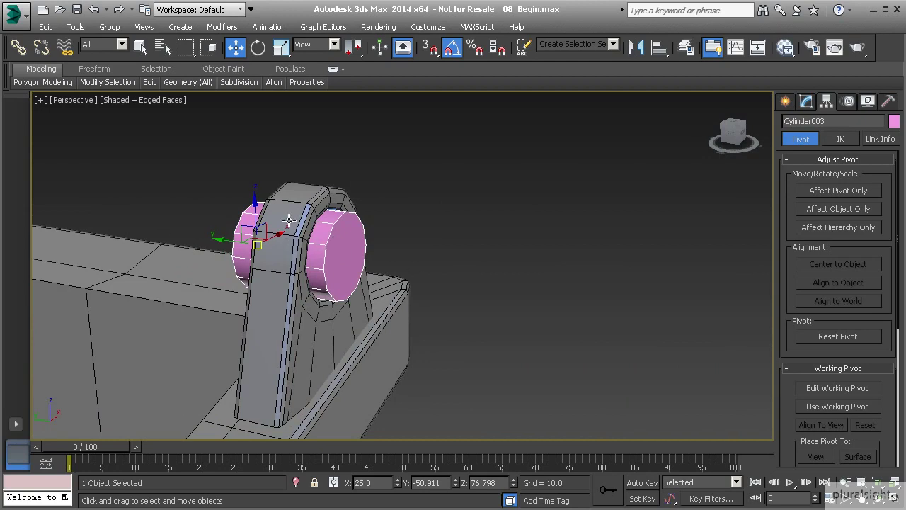
alt+middle_drag(294, 250, 330, 245)
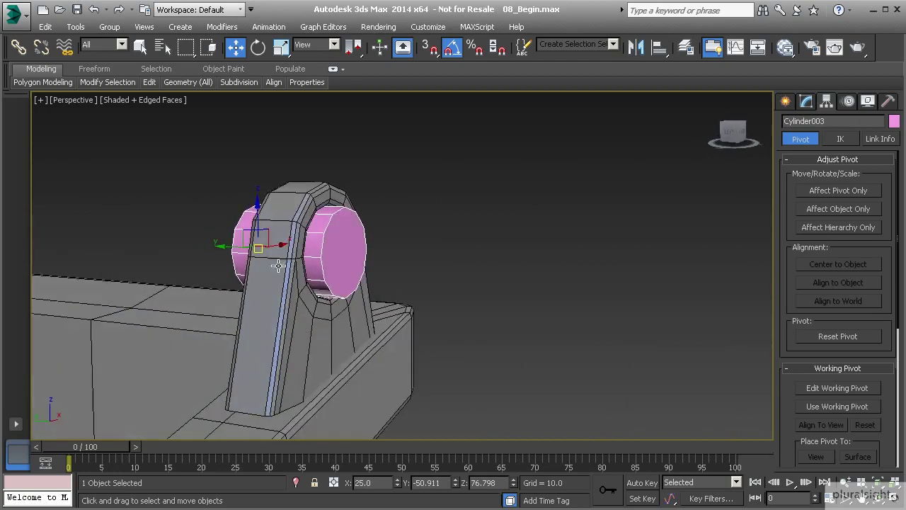
right_click(338, 244)
mouse_move(402, 370)
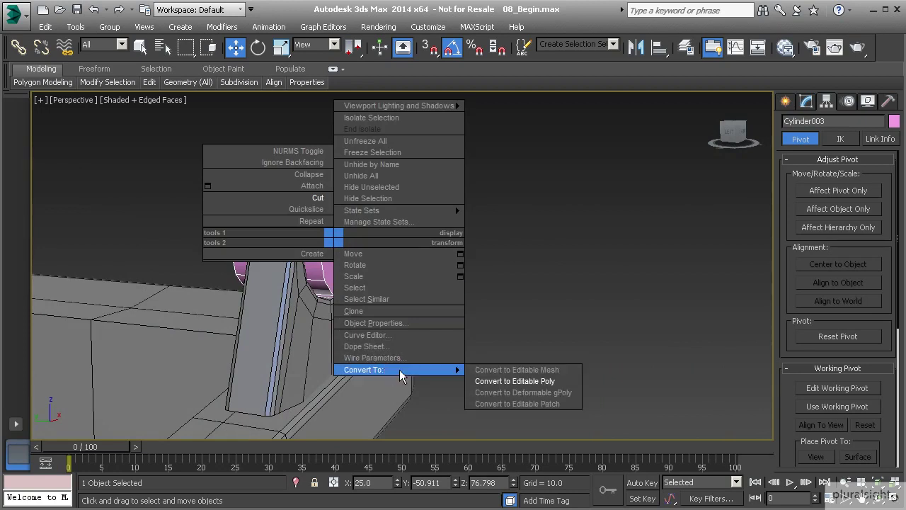
click(499, 381)
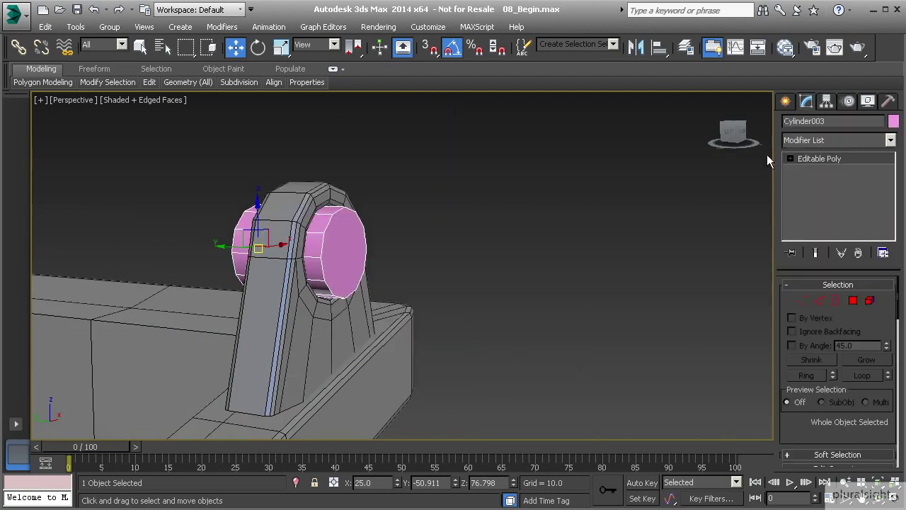
- Bevel the cylinder's outer end-cap polygon a short distance outward with an enlarged outline, forming a flared end
click(853, 300)
click(342, 268)
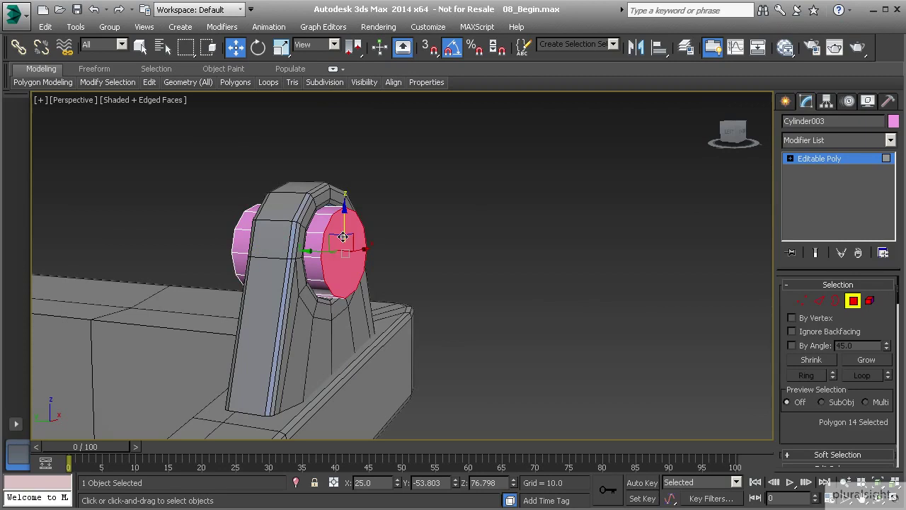
scroll(801, 437, down, 4)
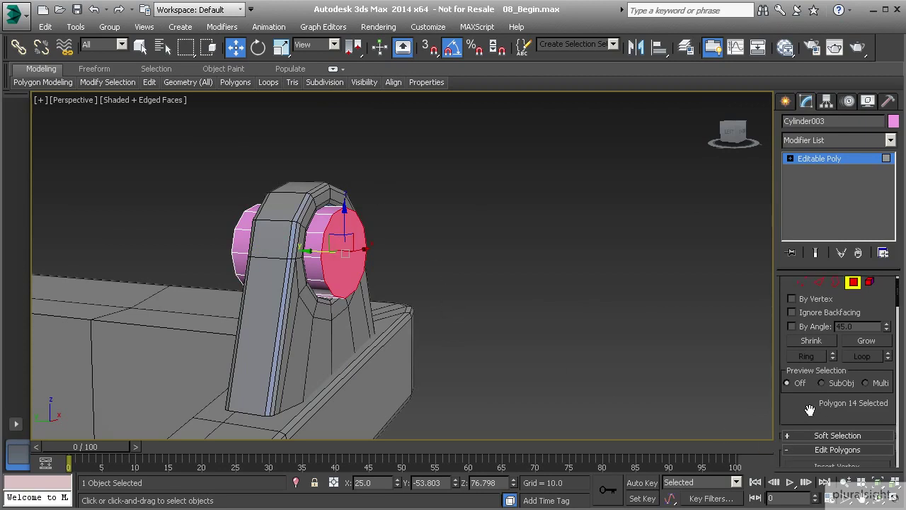
scroll(798, 398, down, 1)
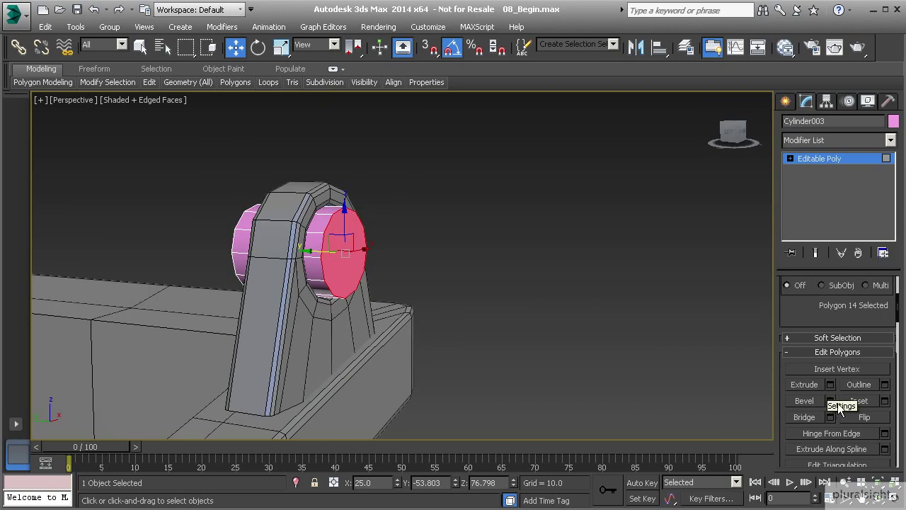
click(830, 401)
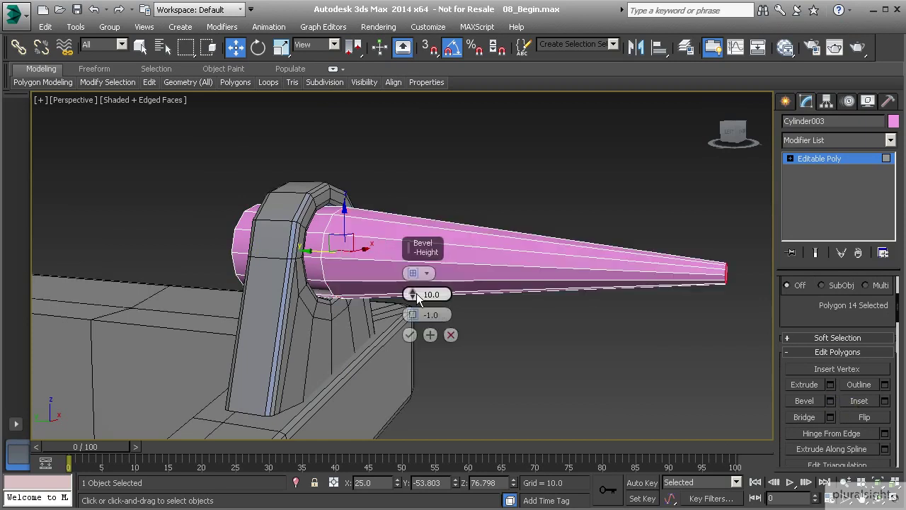
mouse_move(413, 294)
mouse_down()
mouse_move(409, 334)
mouse_move(413, 311)
mouse_up()
mouse_move(337, 251)
alt+middle_down()
mouse_move(380, 242)
mouse_move(352, 247)
alt+middle_up()
click(410, 335)
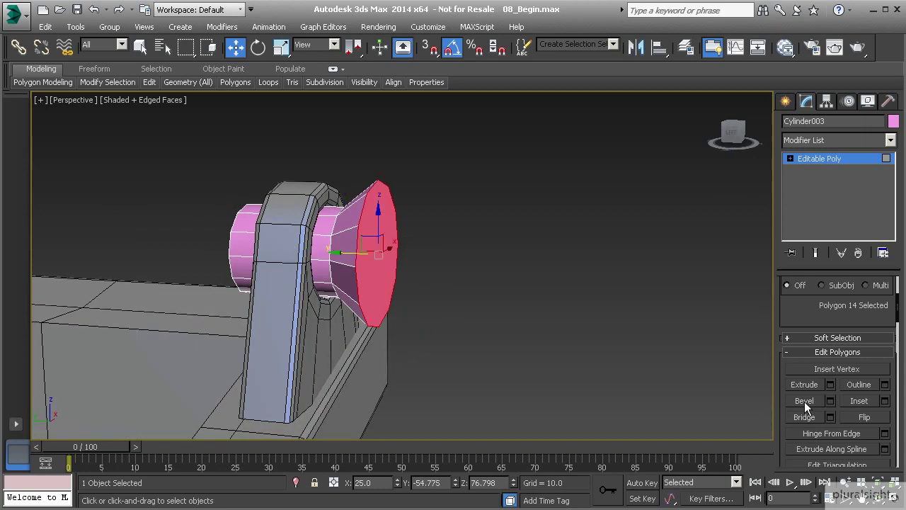
- Extrude the flared end-cap polygon outward by about 0.97 to form a straight rim
click(831, 384)
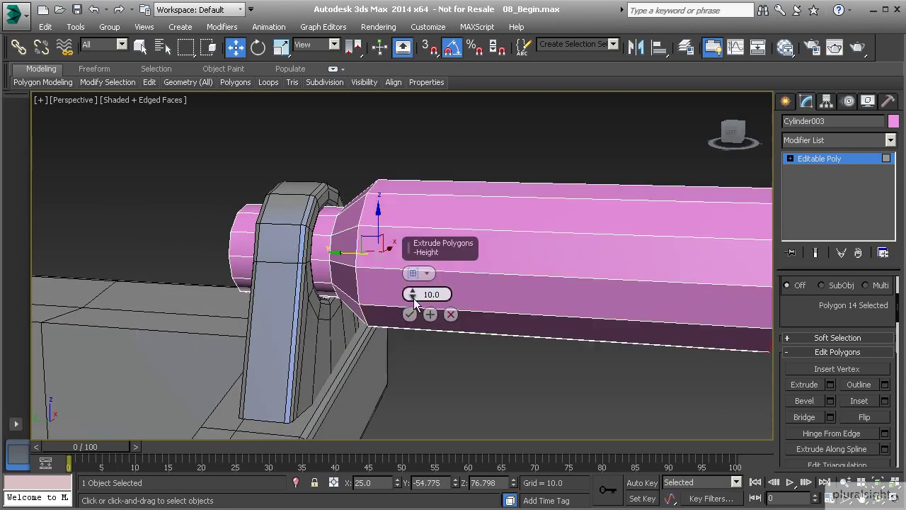
drag(414, 302, 417, 339)
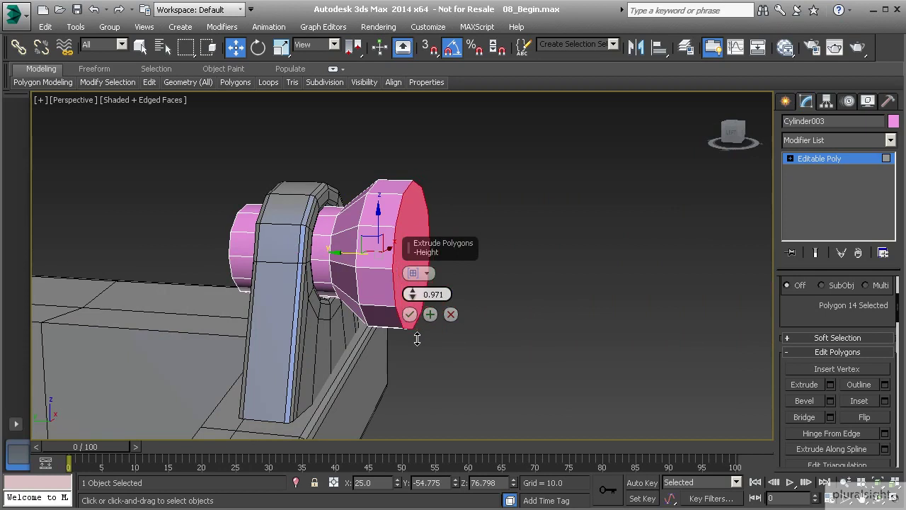
alt+middle_drag(372, 293, 393, 321)
click(410, 313)
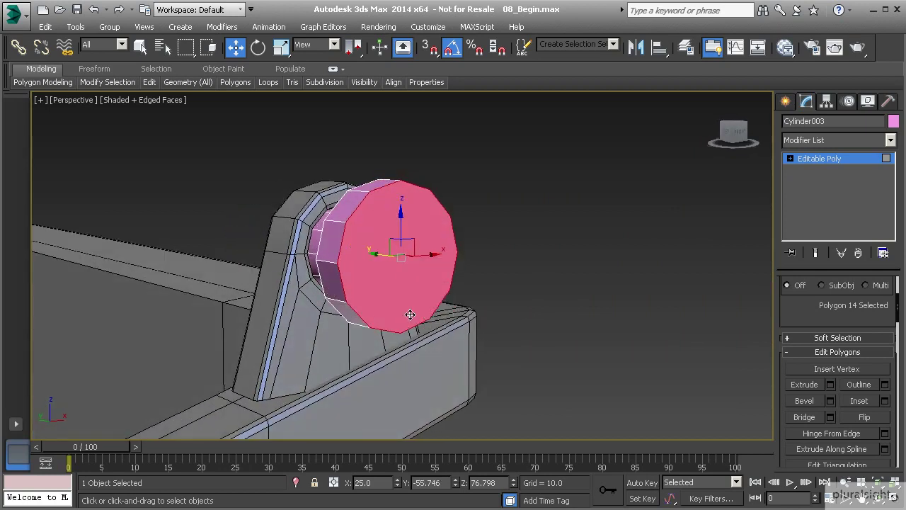
- Inset the cylinder's outer end-cap polygon by about 0.53
click(885, 401)
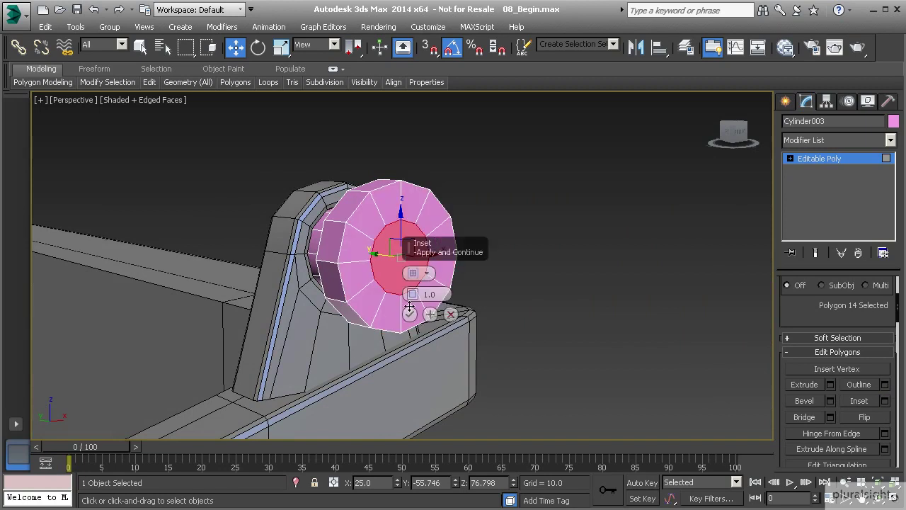
drag(413, 301, 413, 293)
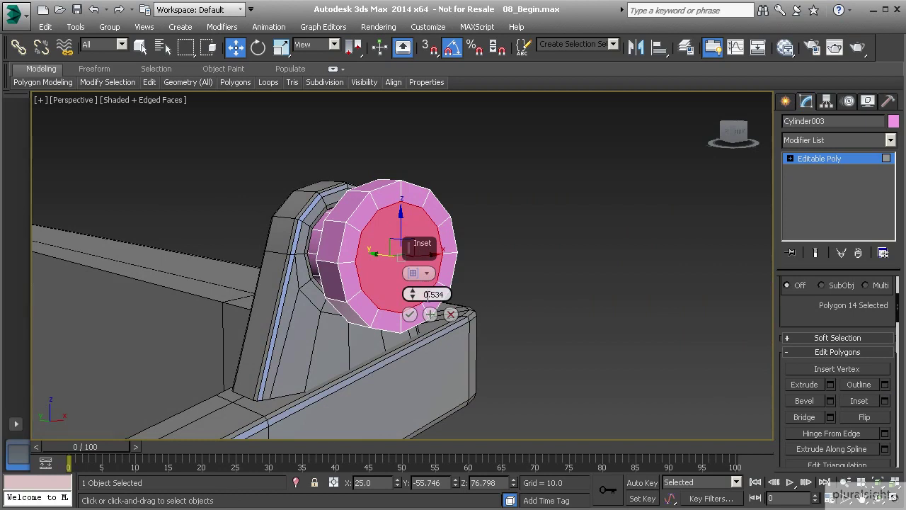
click(410, 314)
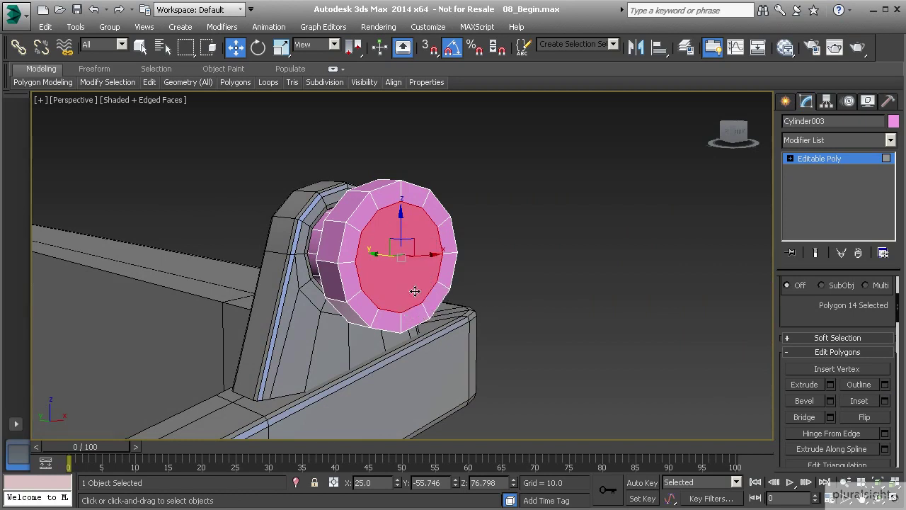
- Bevel the inset cap polygon slightly inward with an outline of -0.367, forming a shallow recess
click(830, 401)
alt+middle_drag(336, 281, 384, 282)
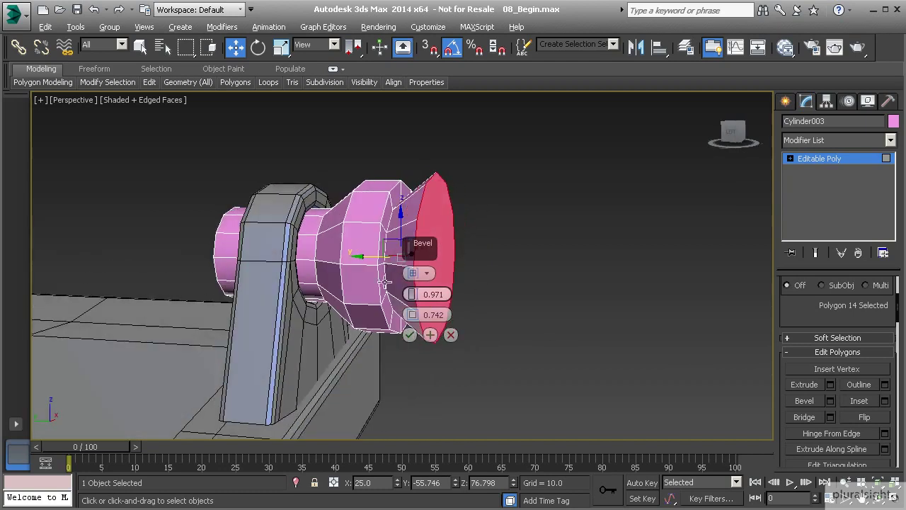
drag(412, 294, 412, 320)
alt+middle_drag(383, 297, 386, 248)
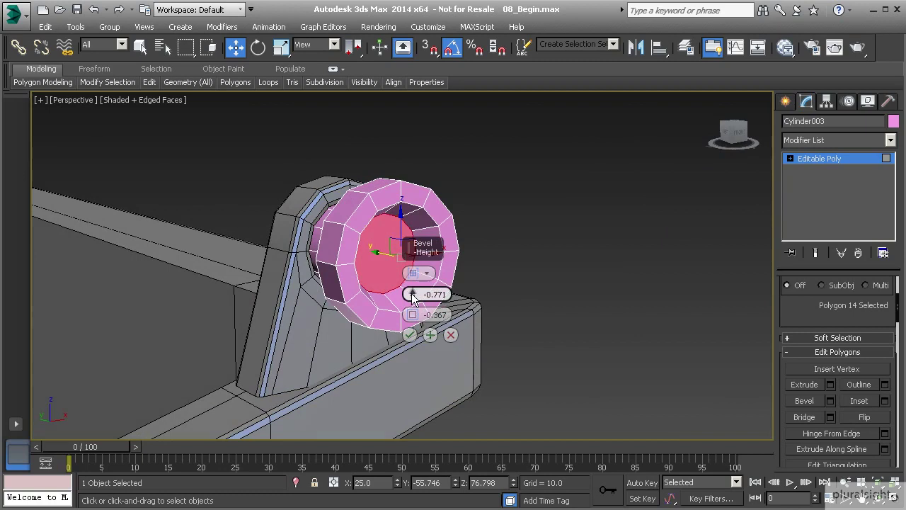
drag(412, 294, 412, 293)
alt+middle_drag(413, 294, 415, 303)
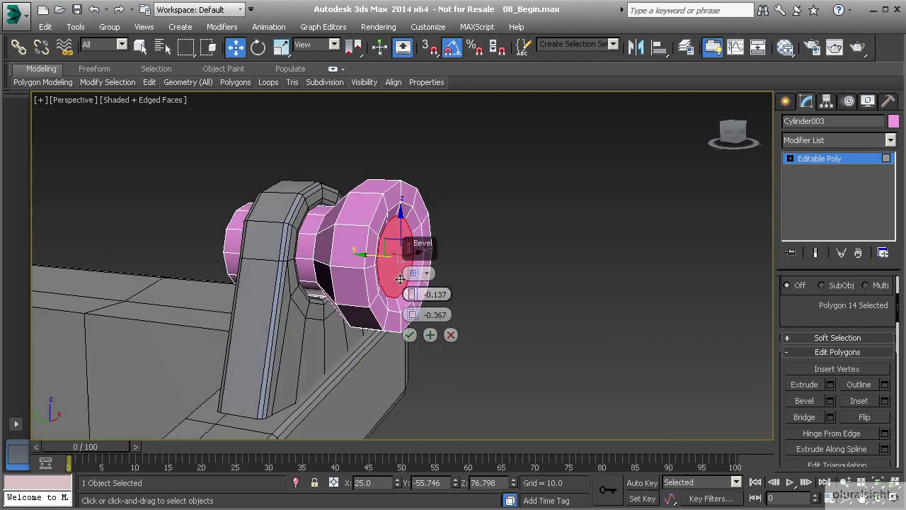
drag(412, 297, 412, 302)
click(410, 335)
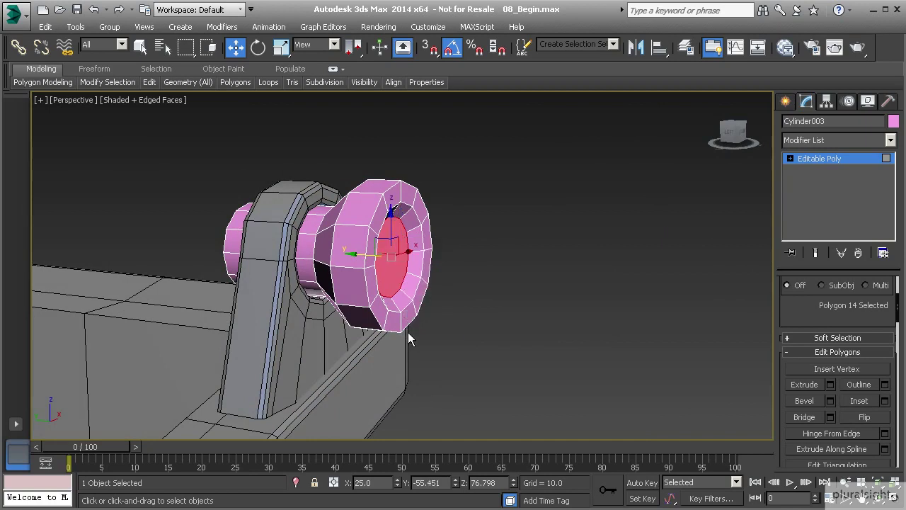
- Connect the topmost and bottommost vertices of the recessed cap with a vertical edge
alt+middle_drag(411, 338, 365, 292)
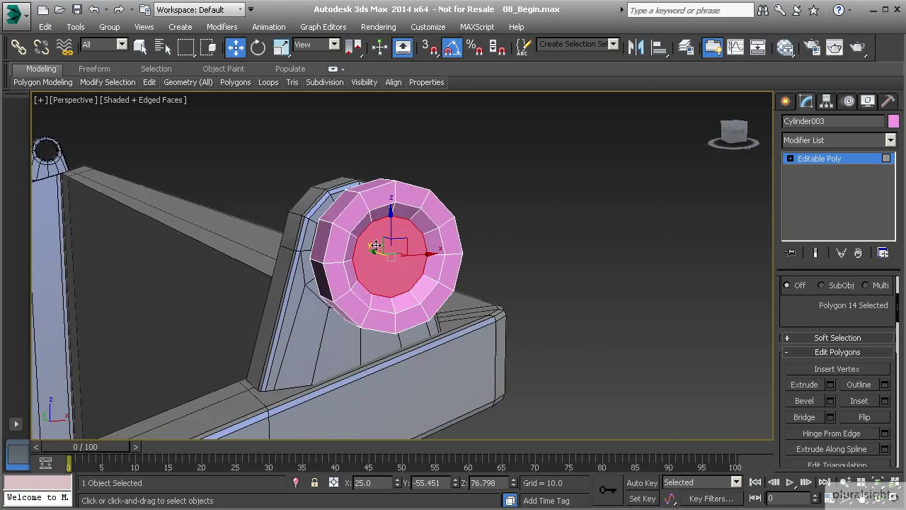
key(z)
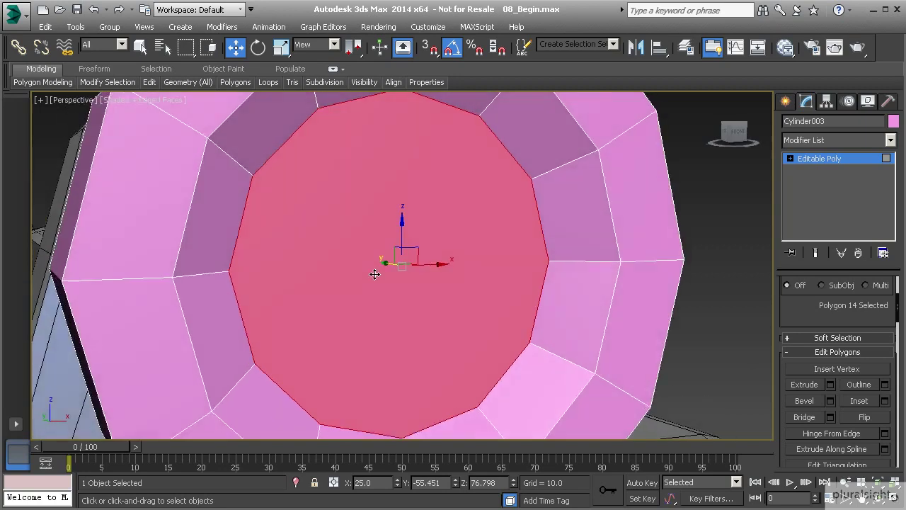
scroll(375, 274, down, 4)
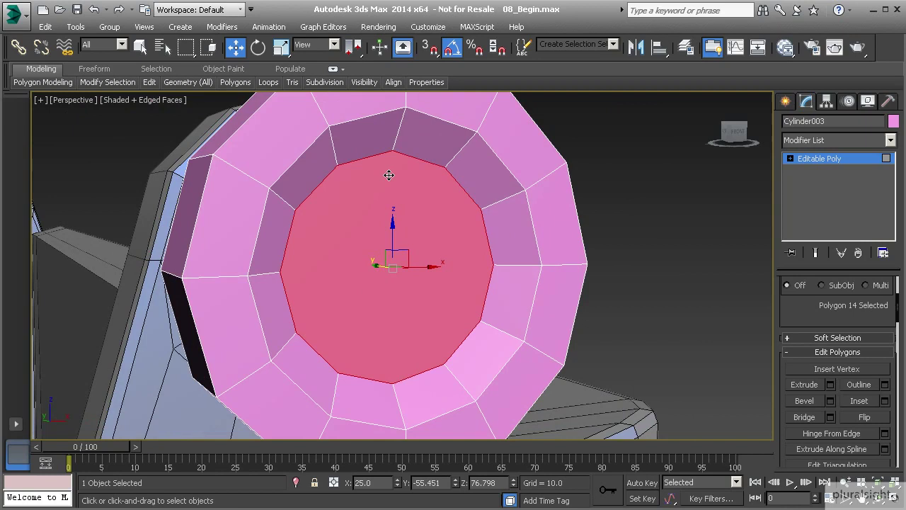
key(1)
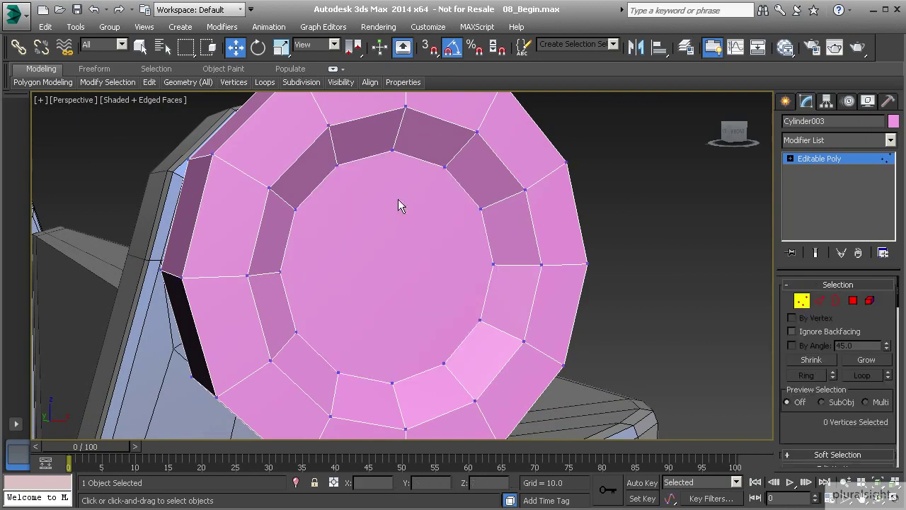
click(391, 151)
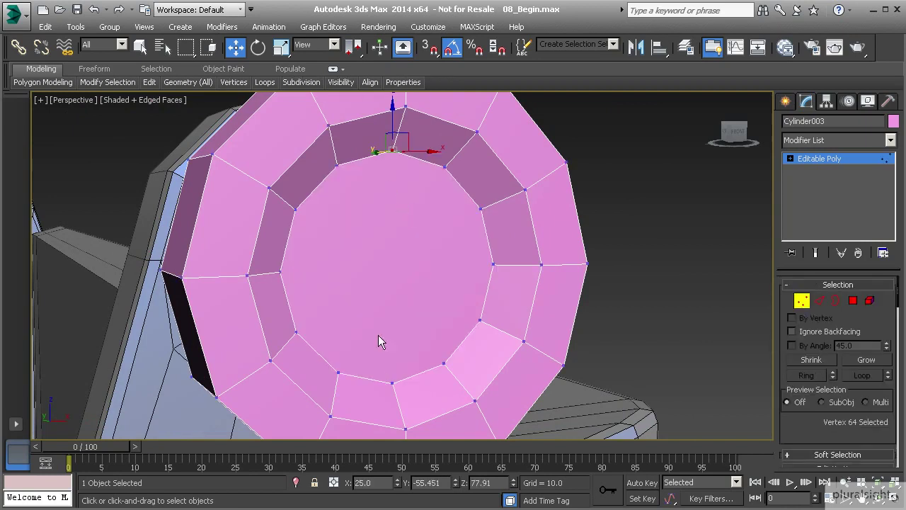
ctrl+click(391, 383)
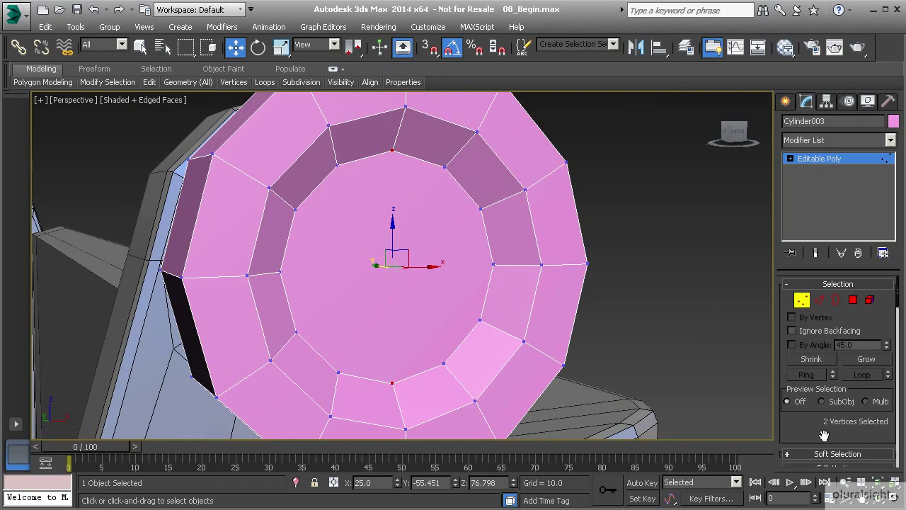
scroll(849, 396, down, 5)
click(837, 401)
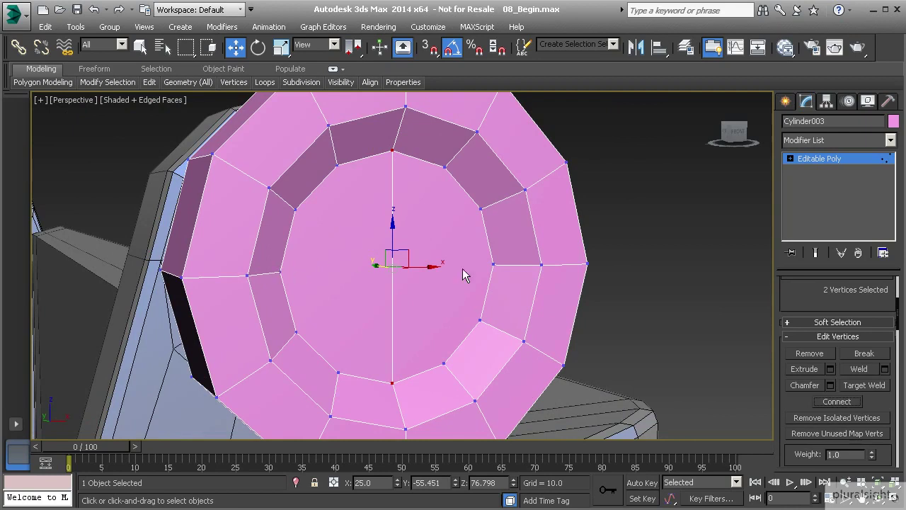
- Cut a horizontal edge across the middle of the recessed cap between its outermost left and right vertices
right_click(314, 194)
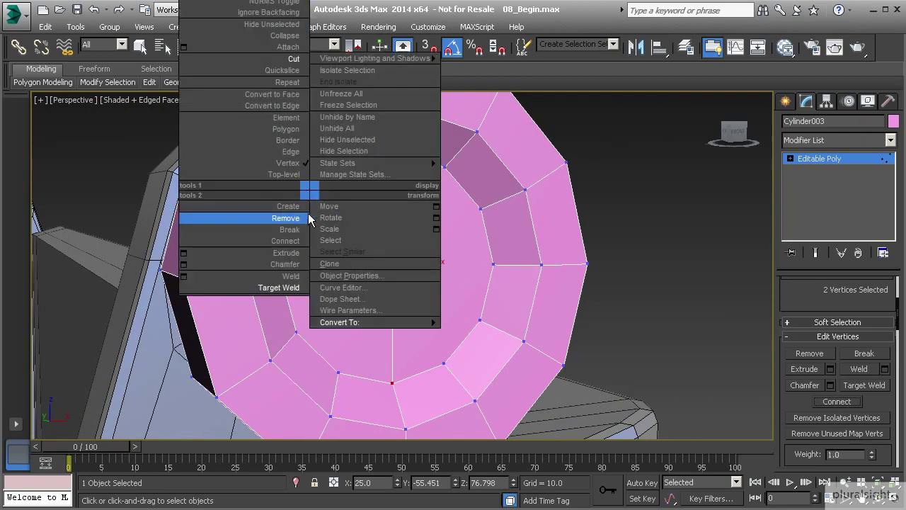
click(299, 65)
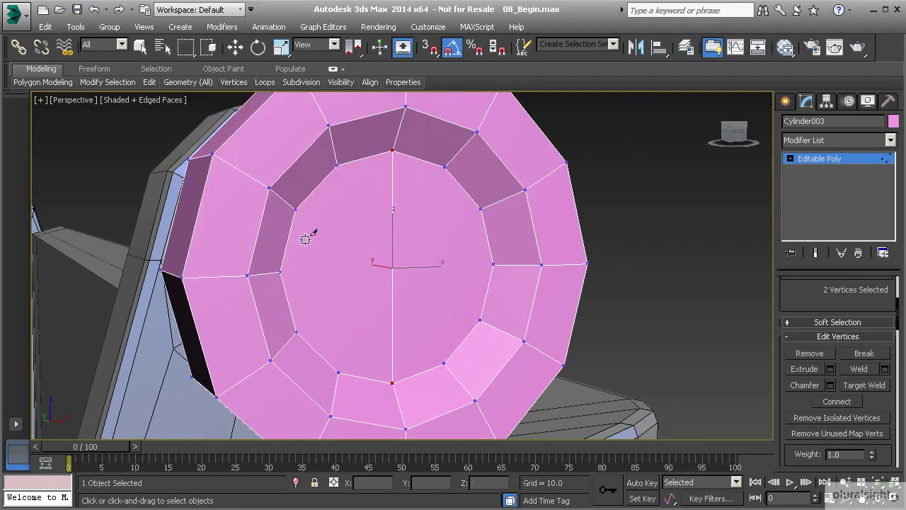
click(281, 272)
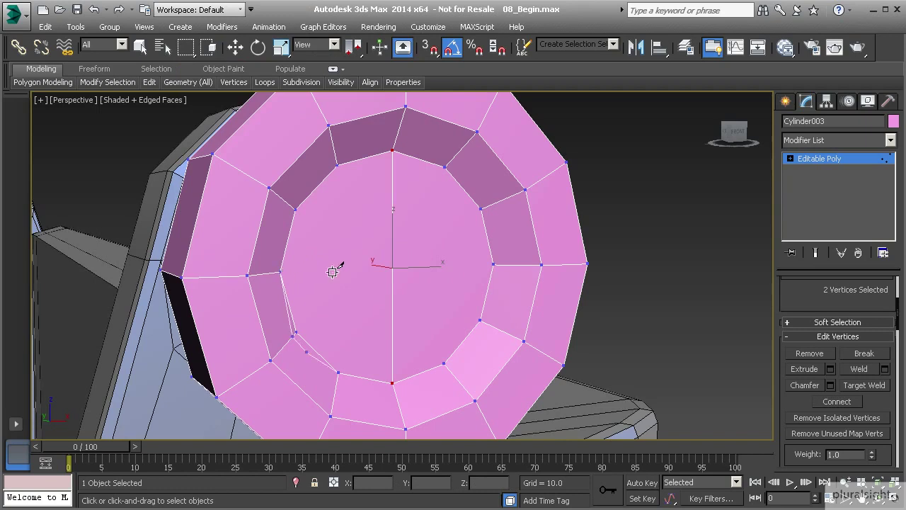
click(494, 264)
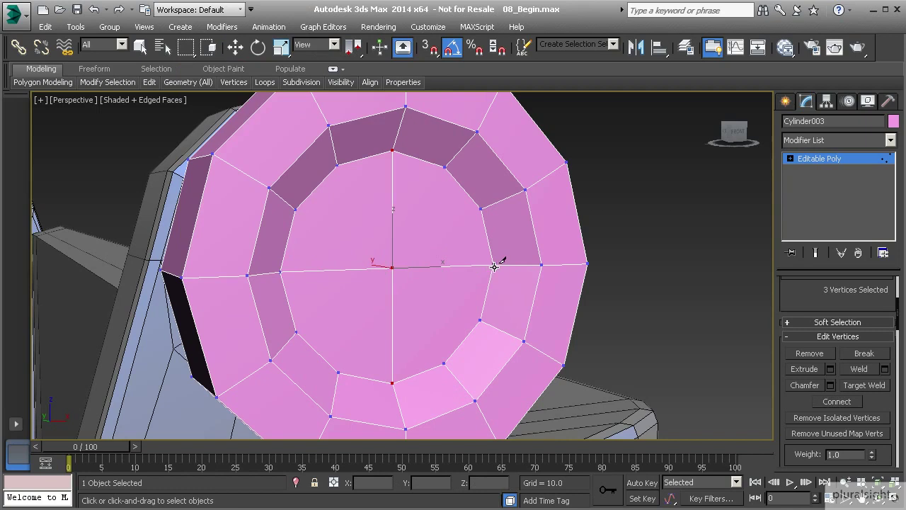
- Cut a second horizontal edge across the cap between the left and right vertices just above the middle edge
alt+middle_drag(348, 272, 340, 271)
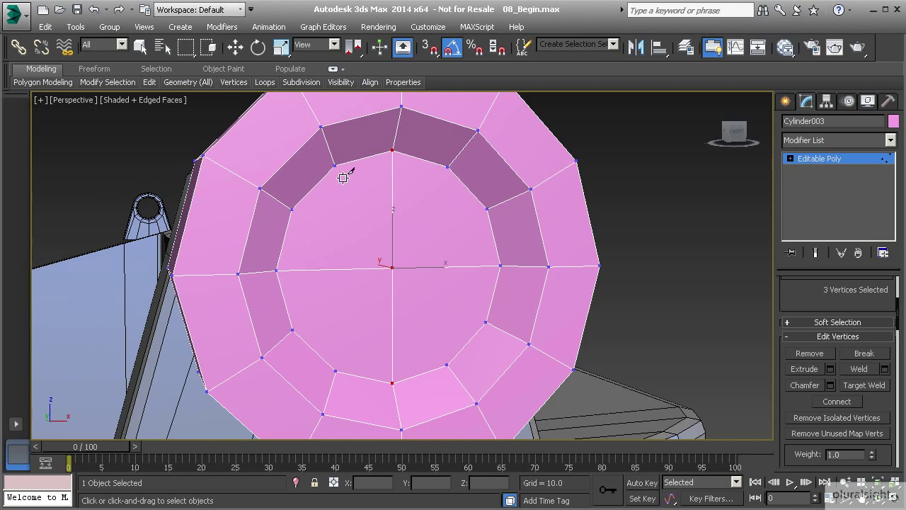
click(292, 209)
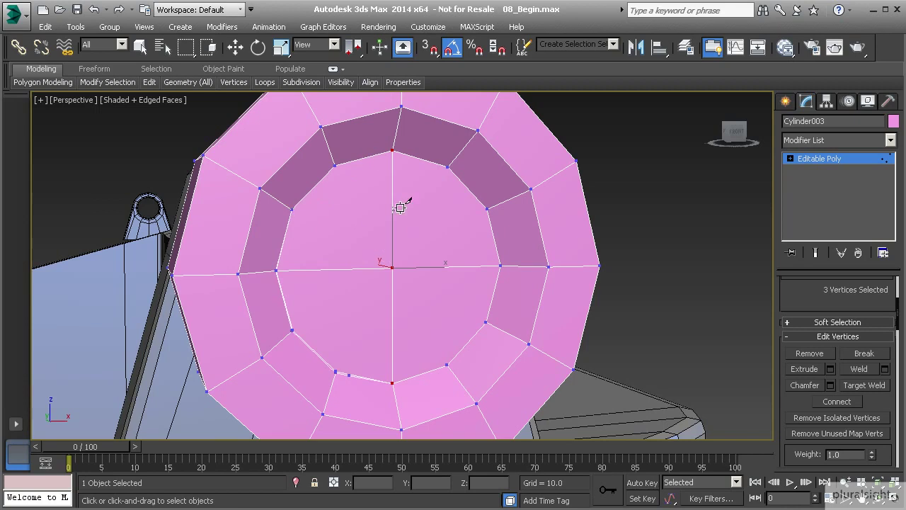
click(488, 209)
middle_drag(408, 288, 399, 263)
key(w)
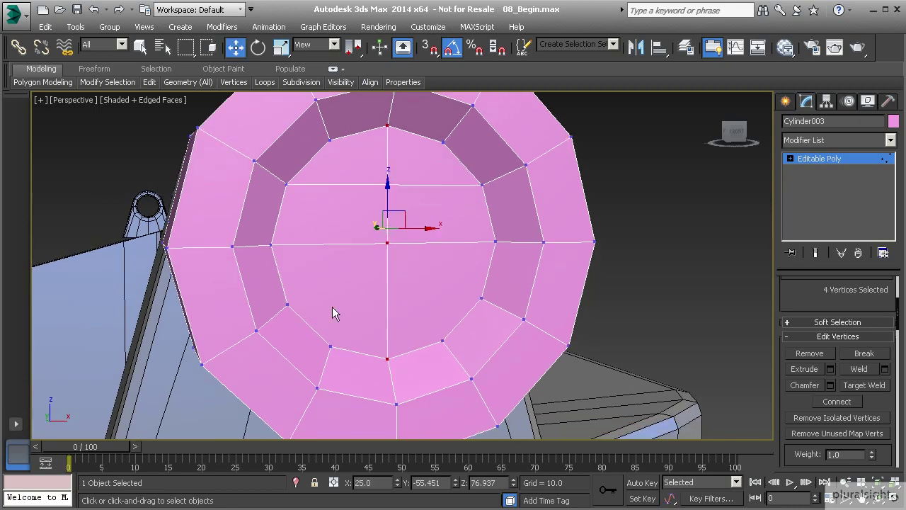
- Try to connect the left and right cap vertices just below the middle edge
click(287, 303)
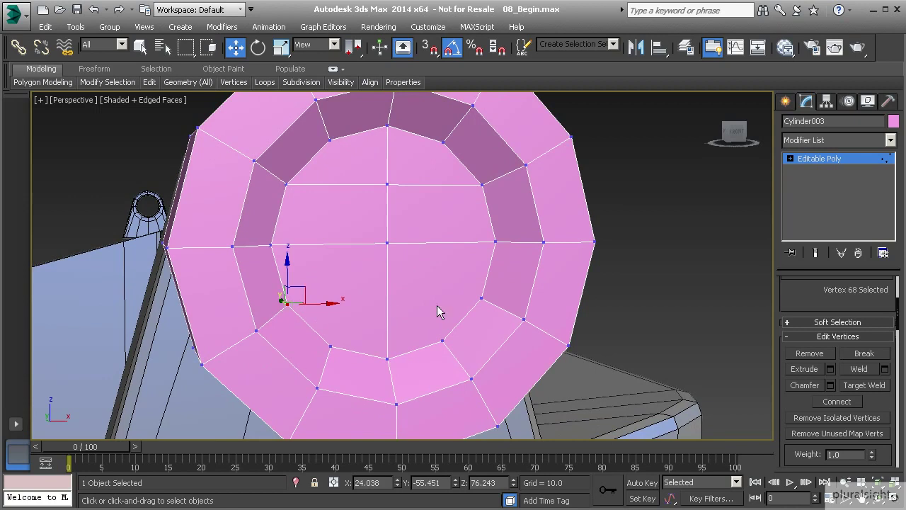
ctrl+click(482, 299)
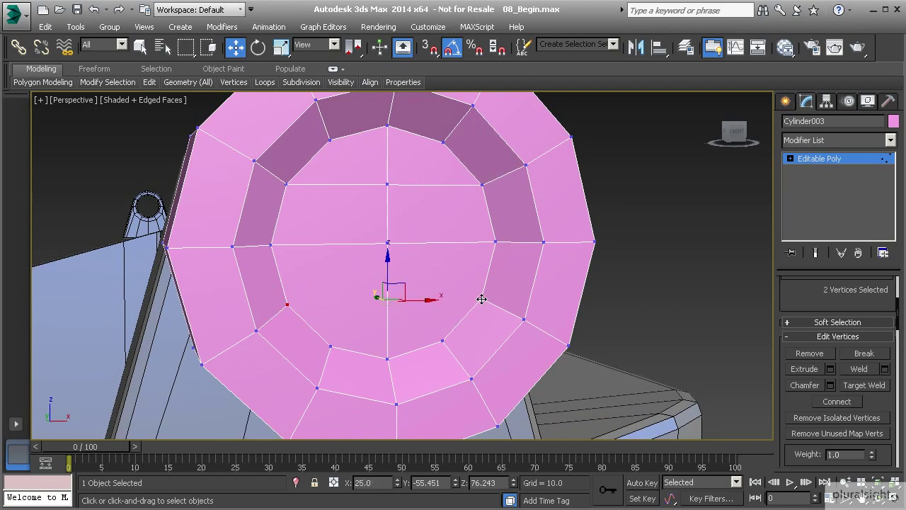
click(837, 402)
click(828, 403)
alt+middle_drag(376, 300, 393, 281)
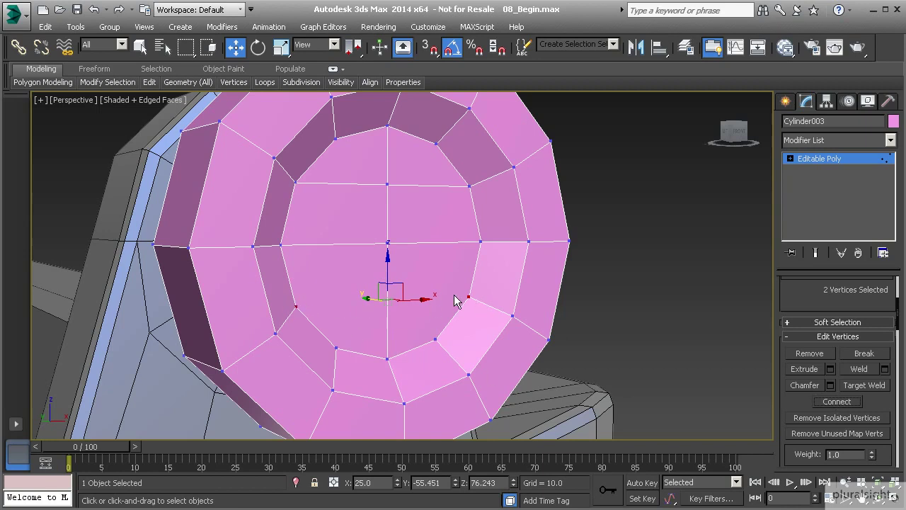
- Cut a horizontal edge between the left and right cap vertices just below the middle edge
right_click(524, 297)
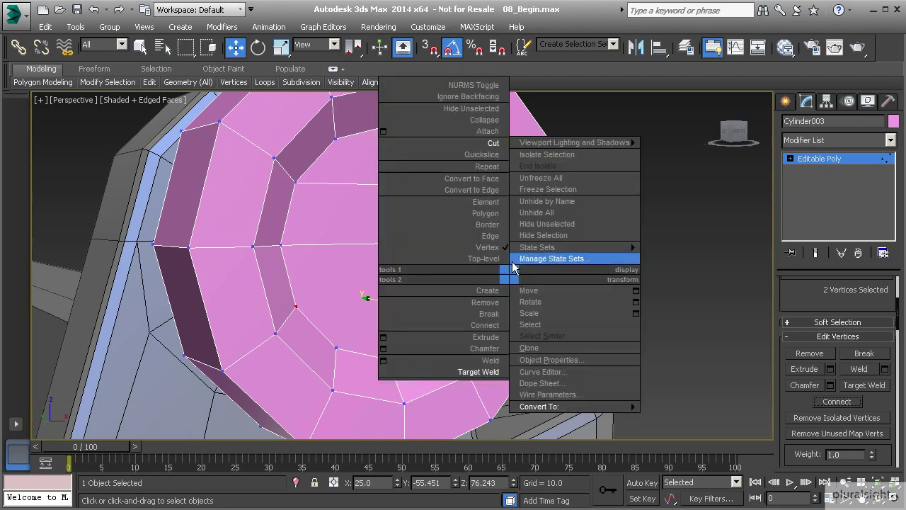
click(467, 429)
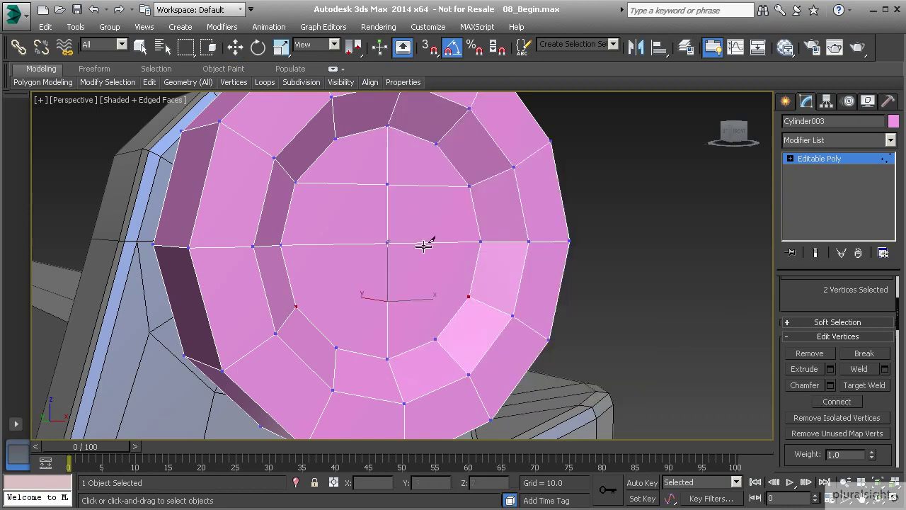
click(296, 306)
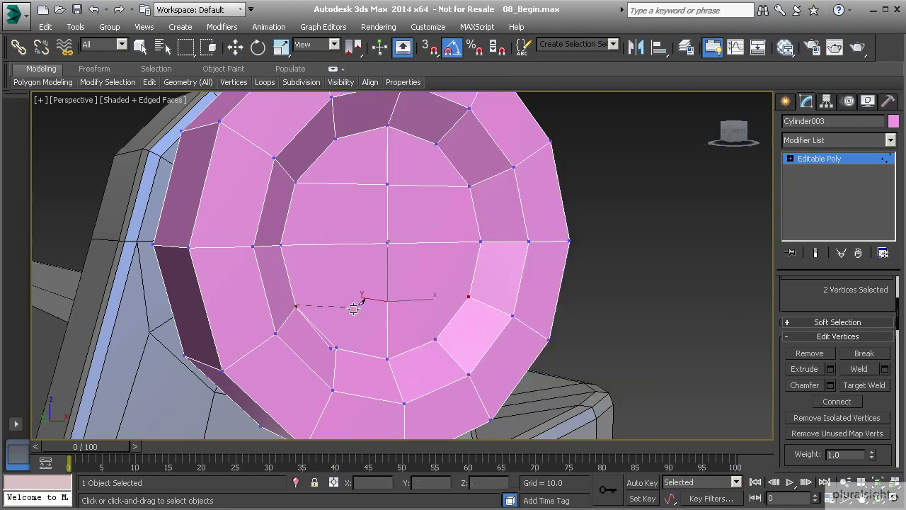
click(468, 296)
right_click(475, 259)
scroll(483, 279, down, 2)
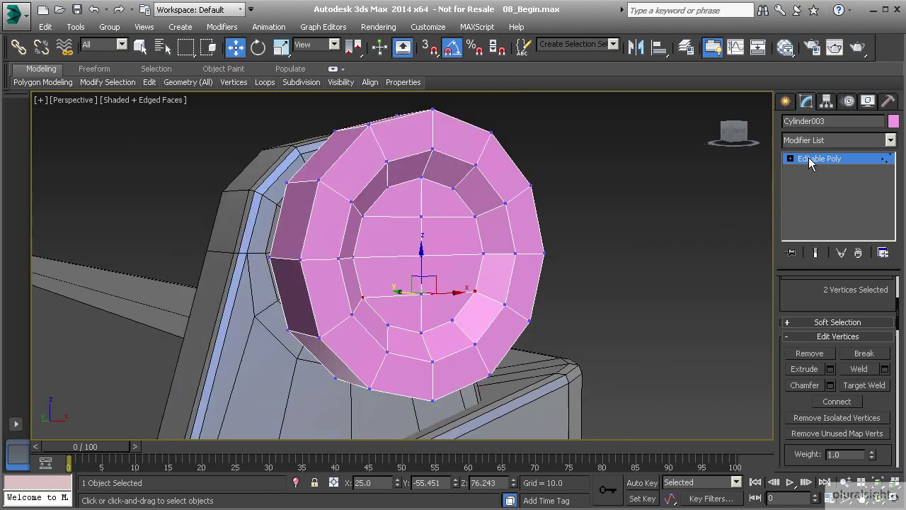
- Select the flat polygon at the rod's inner end and set its Y position to 0, extending the rod to the dumpster's middle
click(810, 159)
alt+middle_drag(522, 262, 535, 292)
click(853, 301)
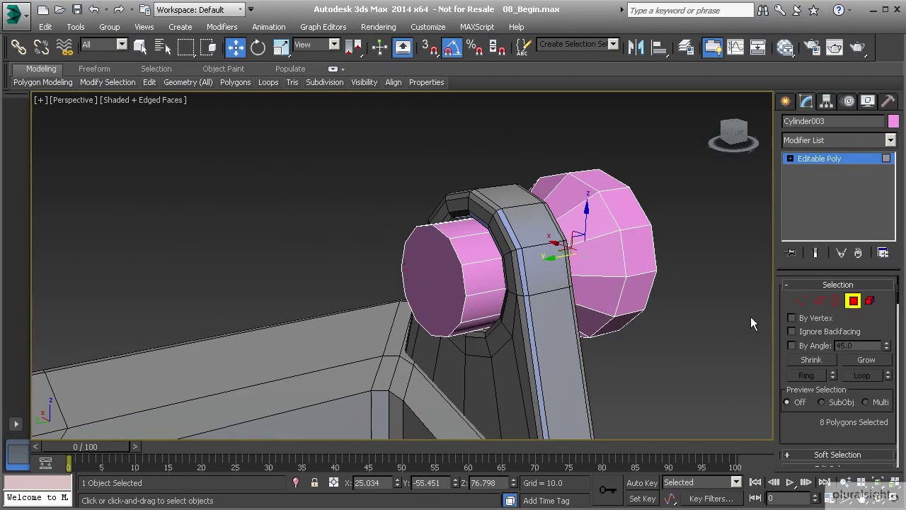
click(438, 289)
scroll(443, 286, down, 5)
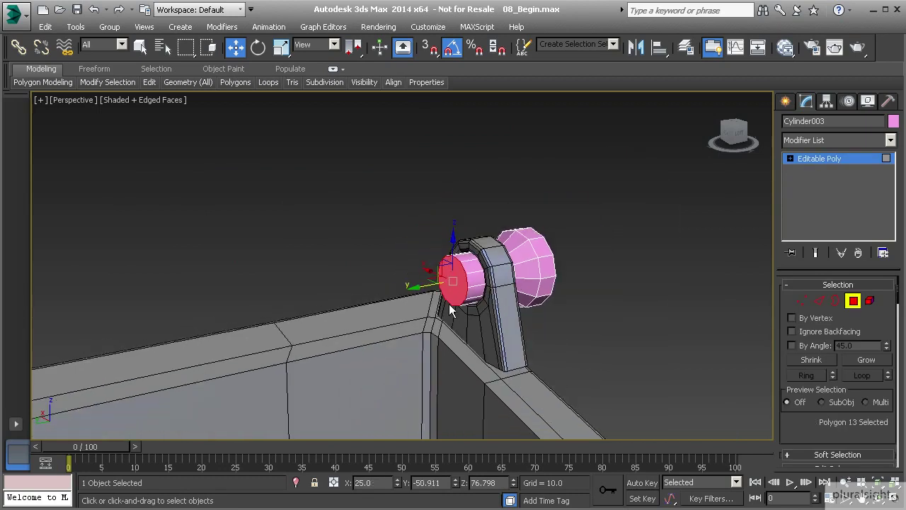
scroll(388, 355, down, 3)
middle_drag(388, 355, 468, 313)
scroll(395, 372, down, 3)
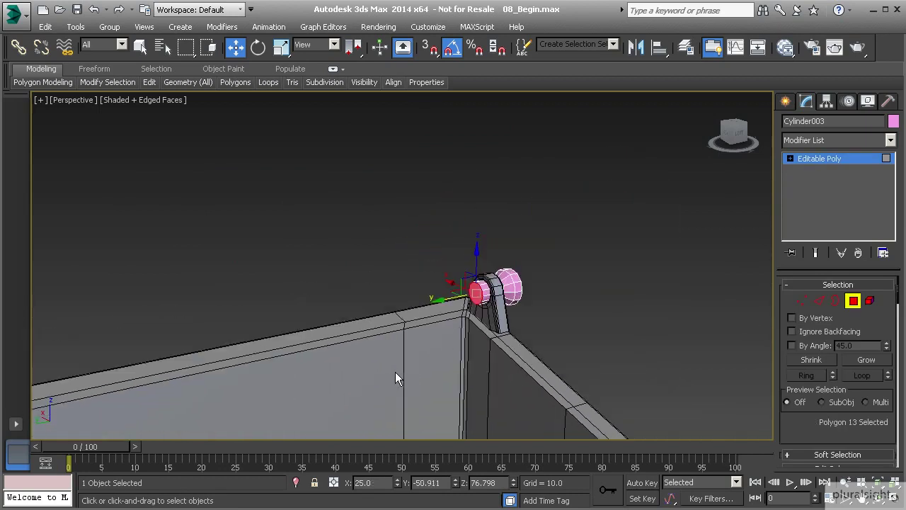
middle_drag(390, 372, 525, 307)
scroll(297, 330, down, 2)
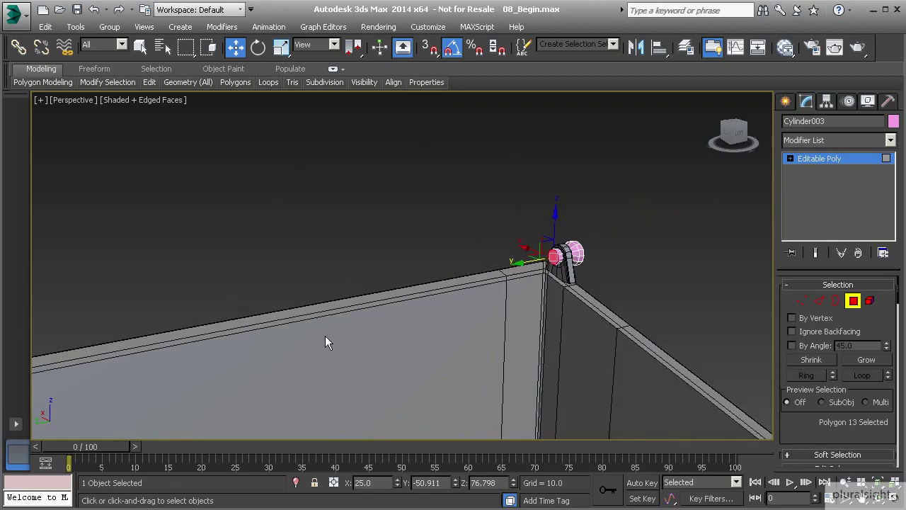
scroll(318, 353, down, 2)
scroll(317, 354, down, 2)
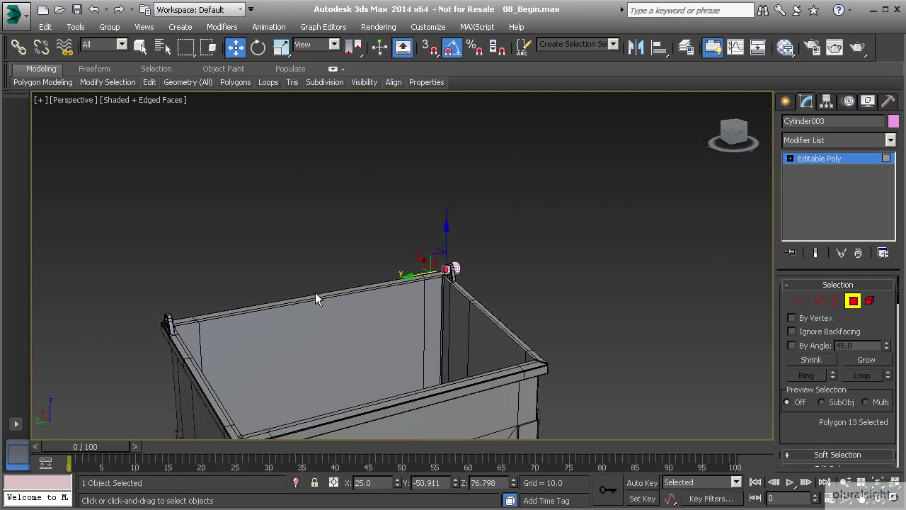
scroll(358, 414, down, 4)
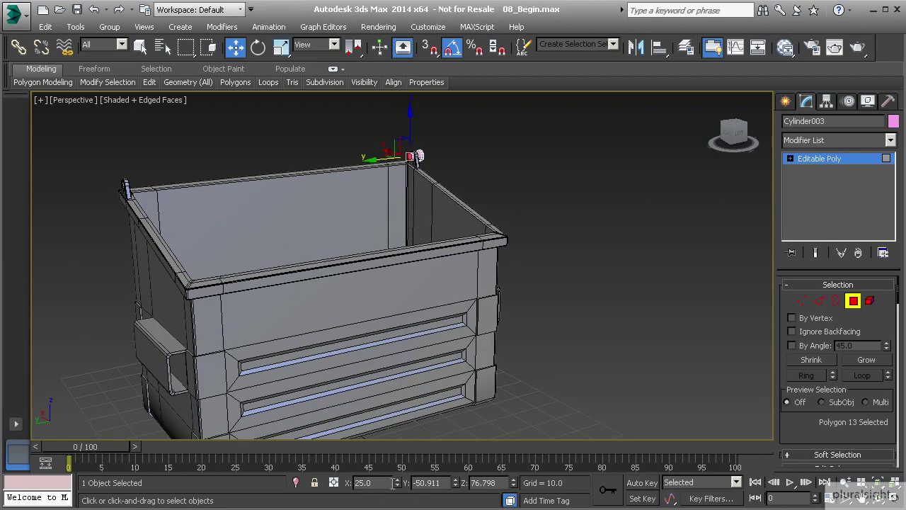
double_click(441, 483)
text(0)
key(Return)
- Delete the polygon capping the rod's inner end and leave polygon editing
alt+middle_drag(313, 207, 292, 256)
middle_drag(288, 210, 354, 278)
scroll(335, 269, up, 3)
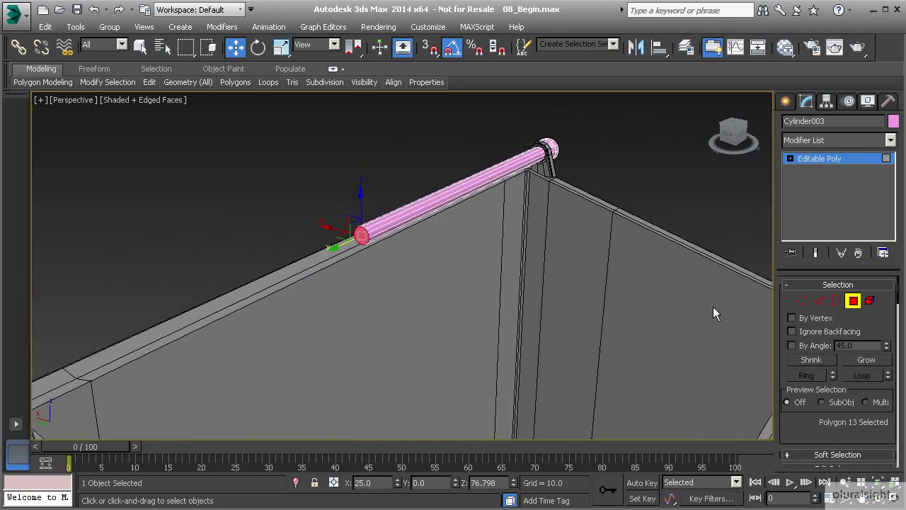
key(ctrl+d)
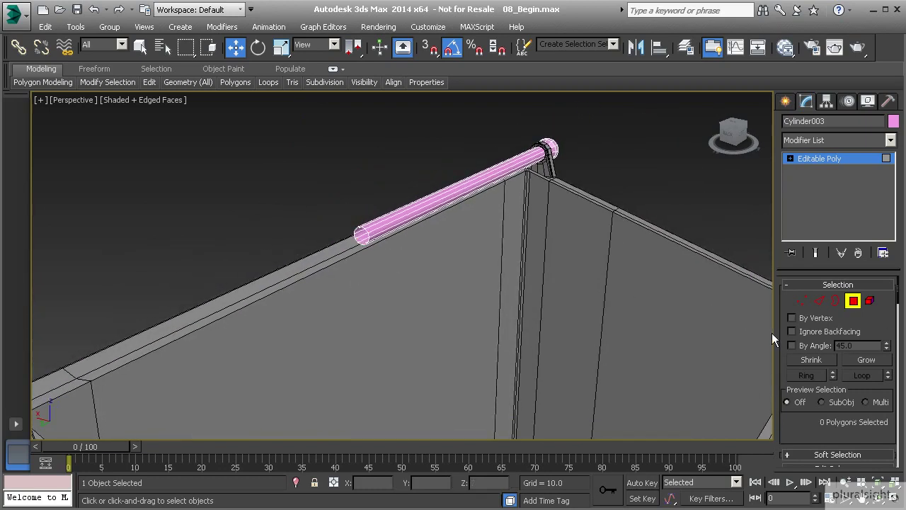
click(853, 301)
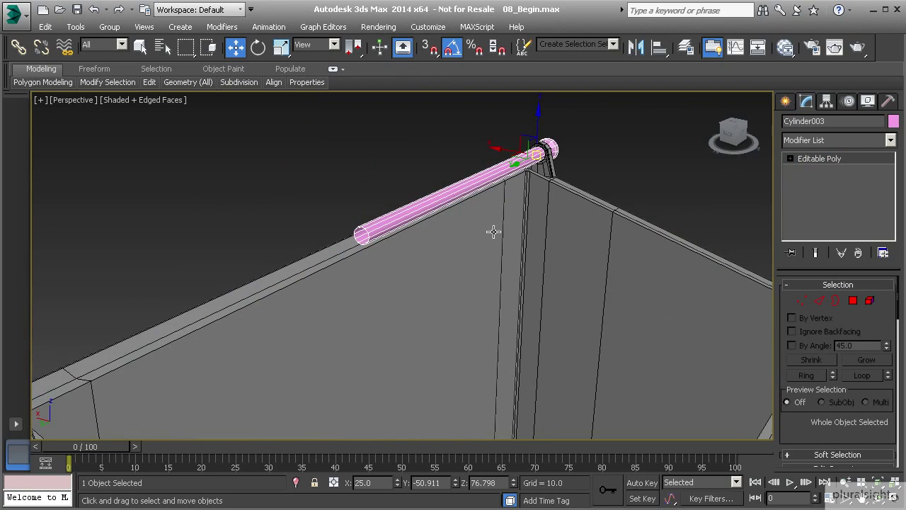
- Apply a Symmetry modifier to the half rod with Z as the mirror axis
alt+middle_drag(493, 232, 221, 228)
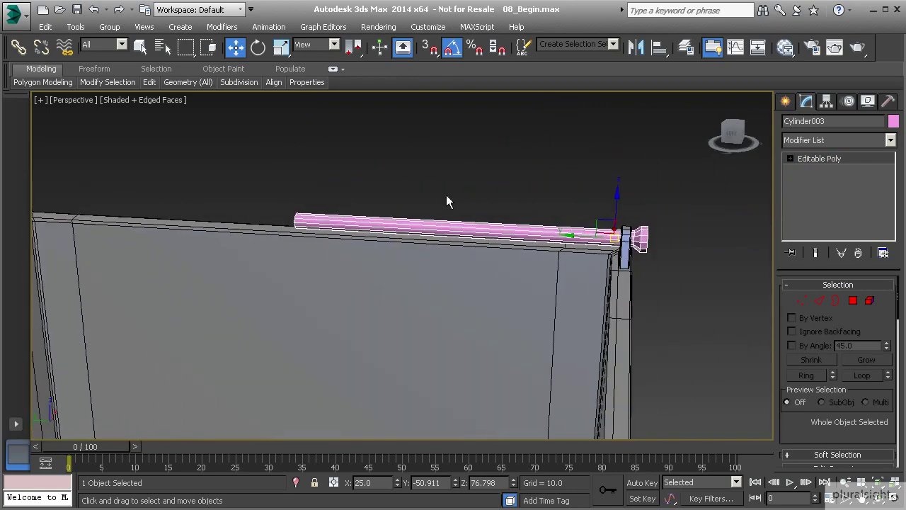
click(890, 140)
scroll(870, 404, down, 15)
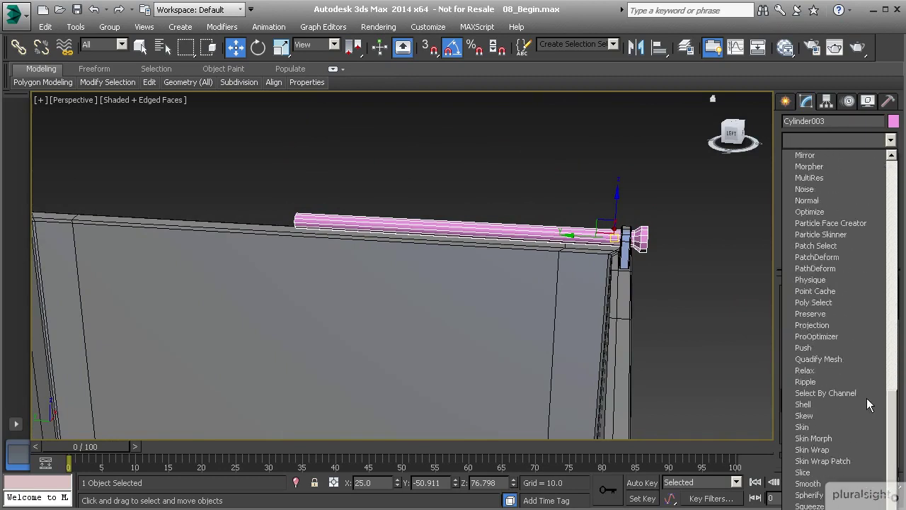
scroll(870, 404, down, 4)
click(821, 428)
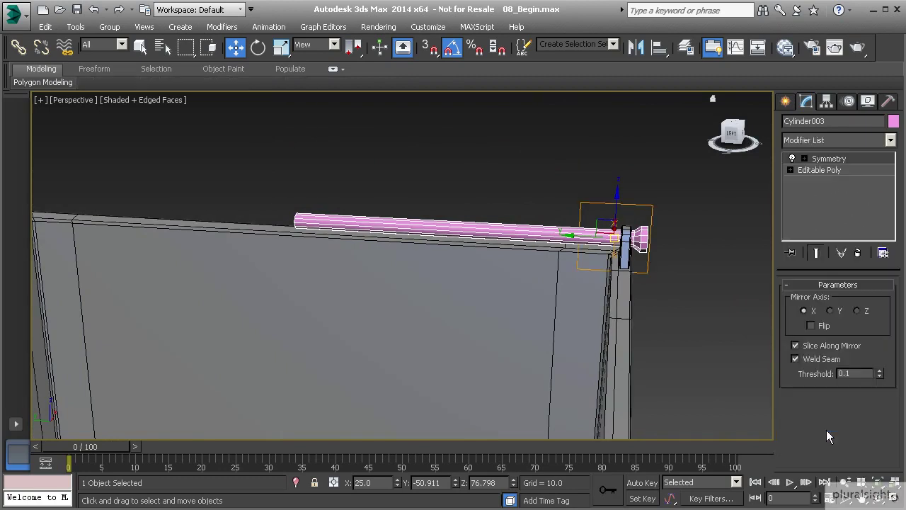
click(832, 311)
click(858, 310)
alt+middle_drag(547, 269, 606, 239)
alt+middle_drag(380, 260, 211, 273)
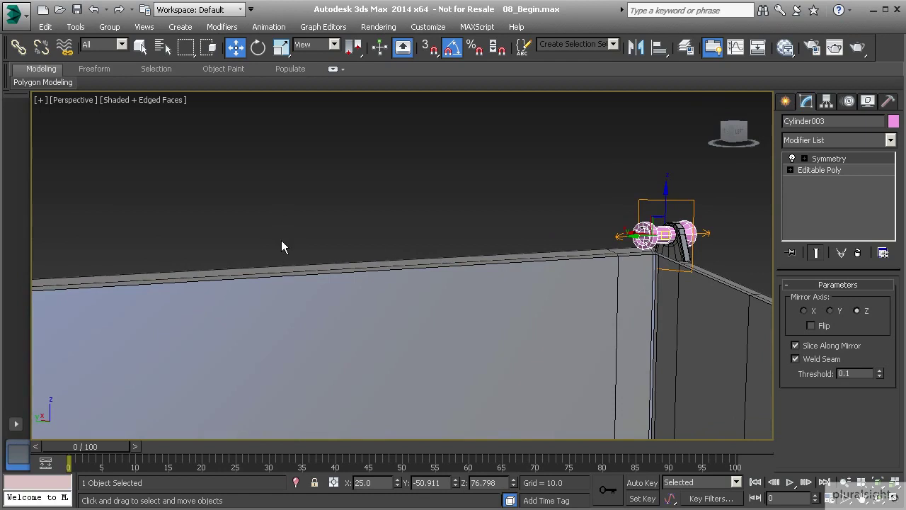
alt+middle_drag(615, 229, 618, 242)
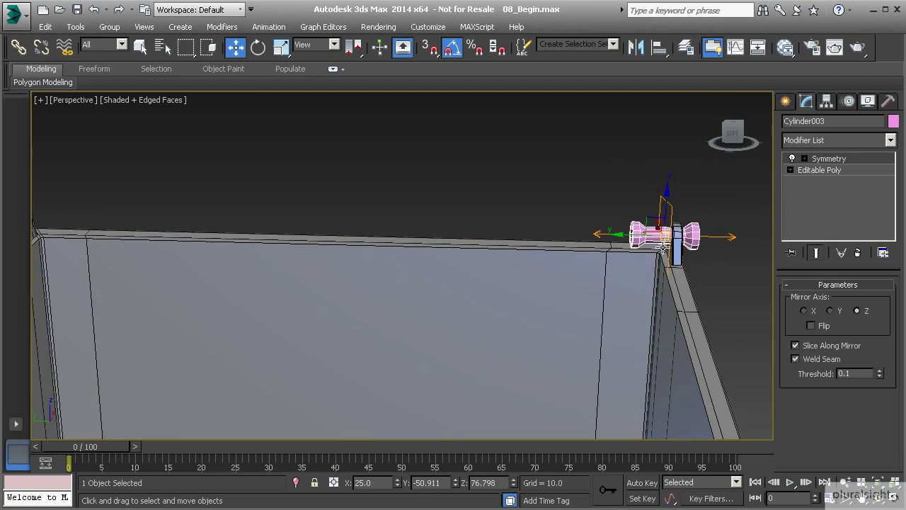
- Move the Symmetry mirror plane along the rod to its open inner end, at about Y -0.02
click(805, 159)
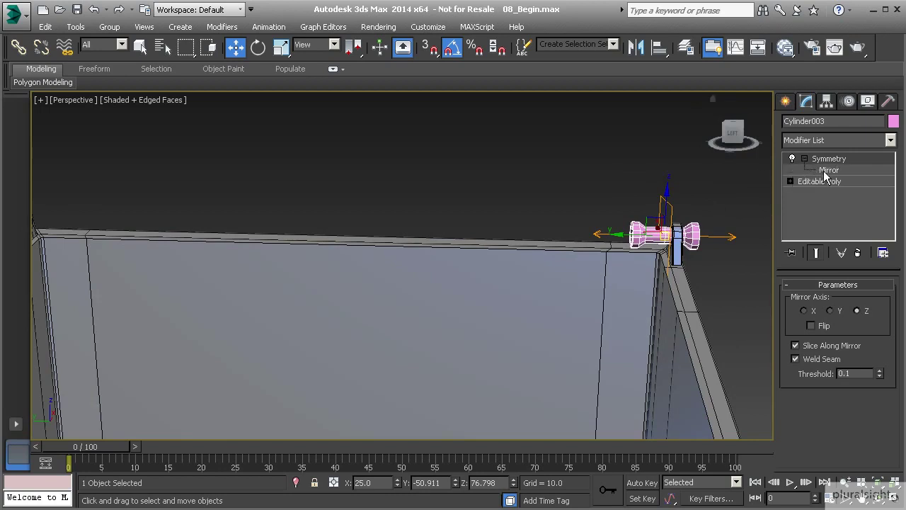
click(827, 170)
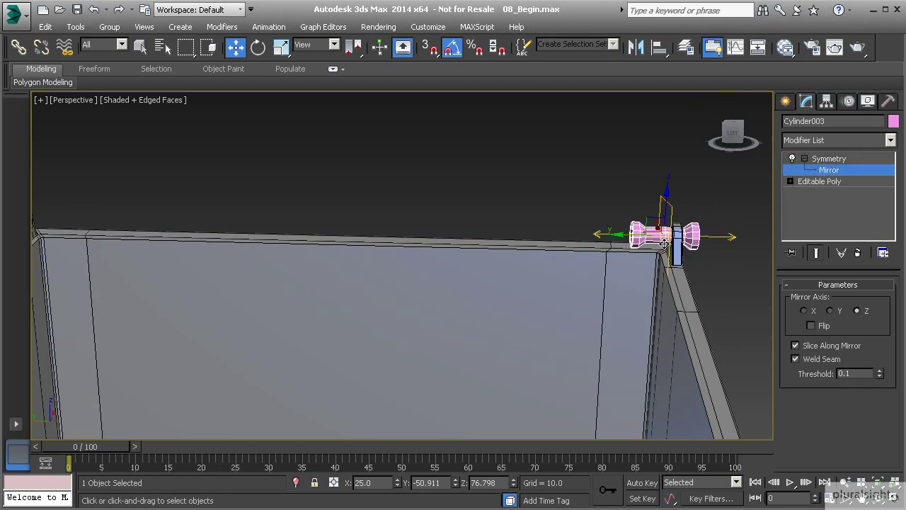
drag(633, 235, 291, 246)
middle_drag(275, 237, 350, 253)
scroll(349, 258, up, 3)
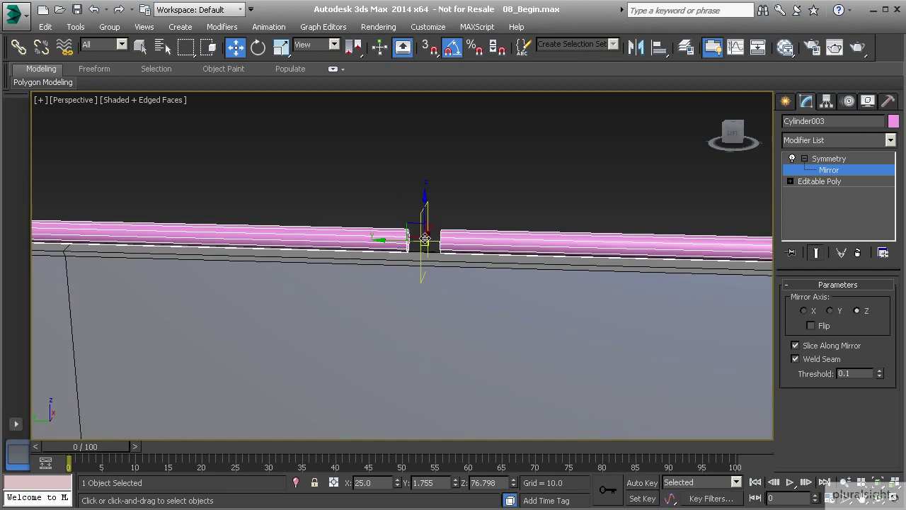
scroll(425, 245, up, 3)
drag(378, 263, 414, 262)
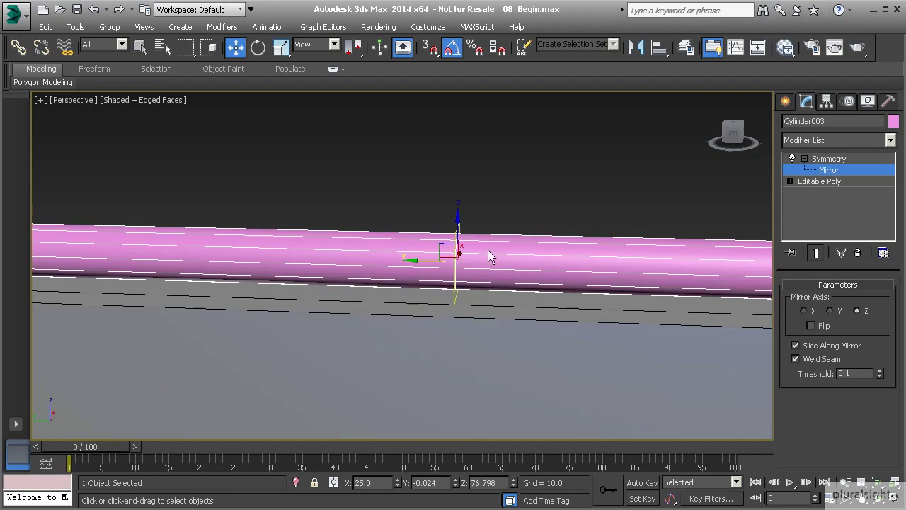
- Delete the Symmetry modifier from the hinge rod
middle_drag(446, 262, 521, 282)
alt+middle_drag(373, 305, 422, 303)
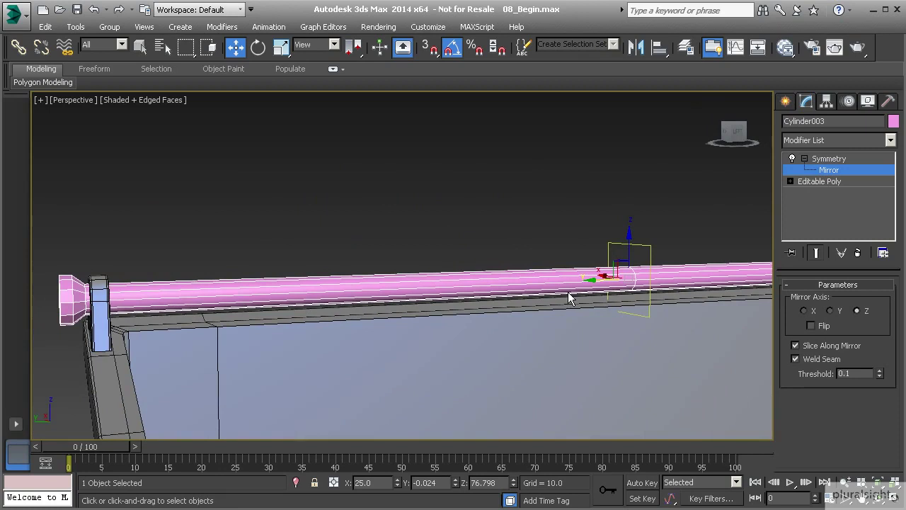
alt+middle_drag(568, 298, 519, 345)
scroll(495, 346, down, 3)
middle_drag(459, 354, 470, 326)
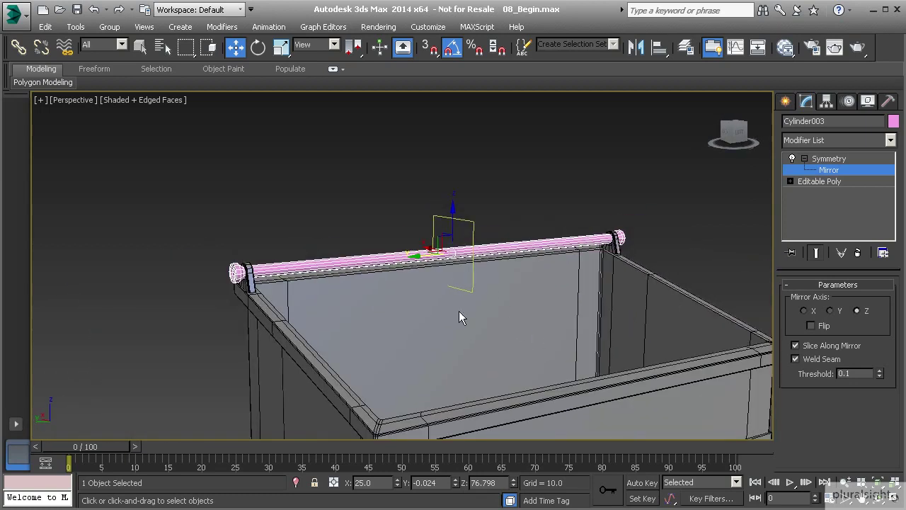
right_click(818, 159)
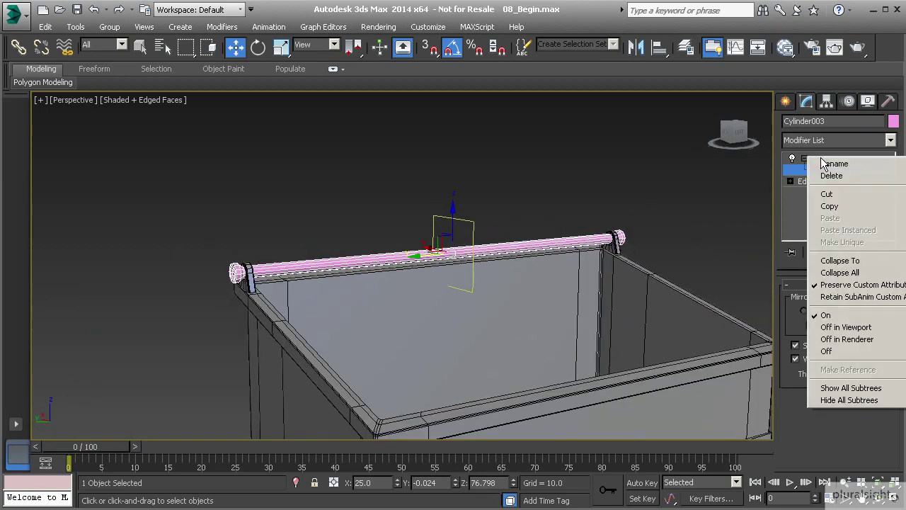
click(829, 177)
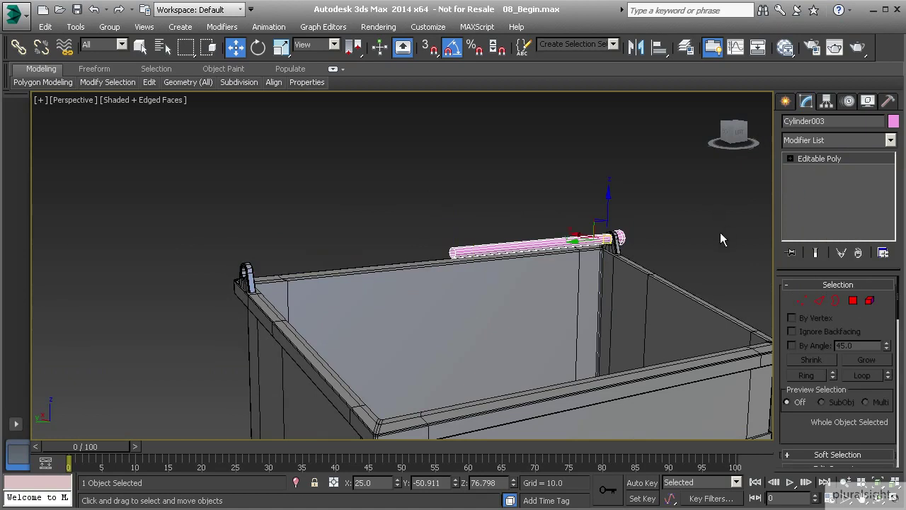
- Select the whole edge loop around the rod's open inner end
scroll(451, 254, up, 5)
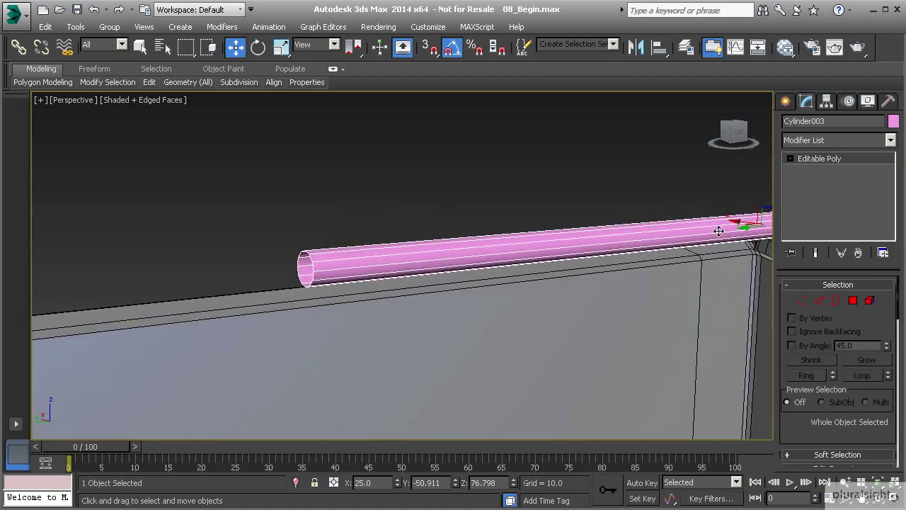
scroll(708, 230, up, 2)
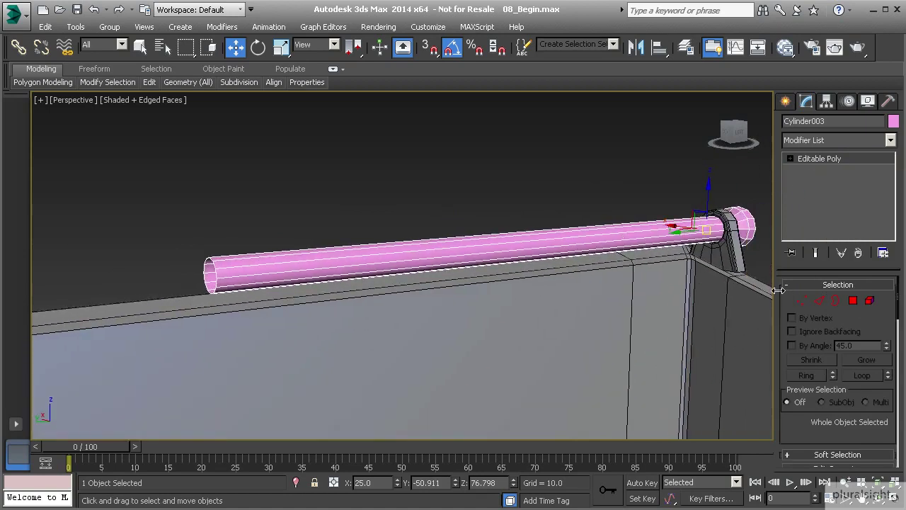
click(818, 300)
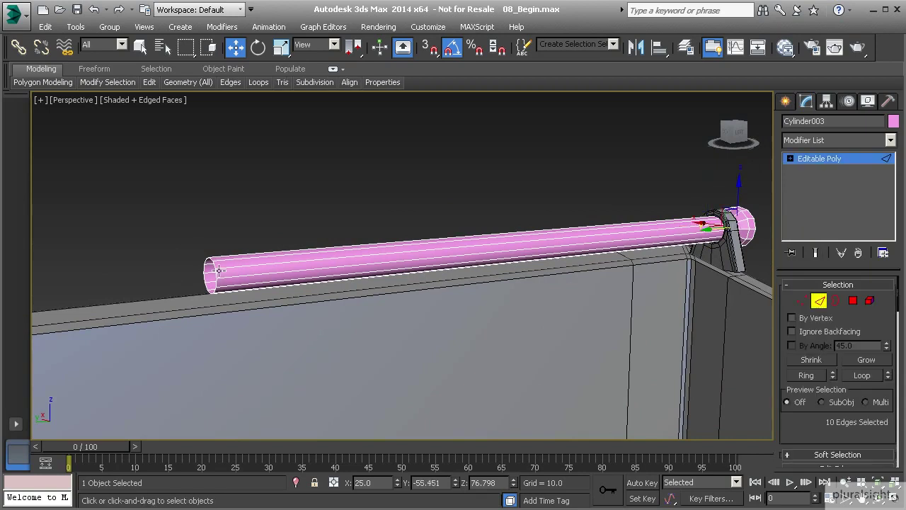
scroll(280, 267, up, 3)
double_click(286, 259)
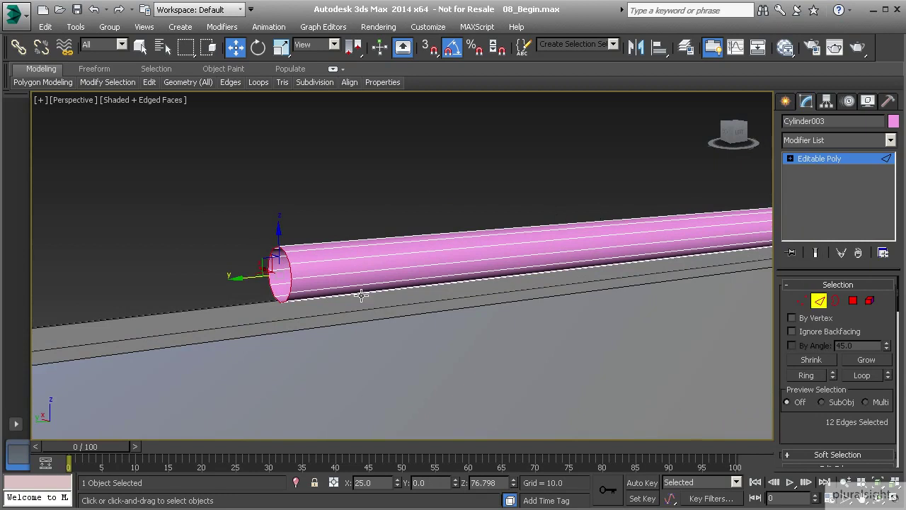
alt+middle_drag(361, 295, 272, 271)
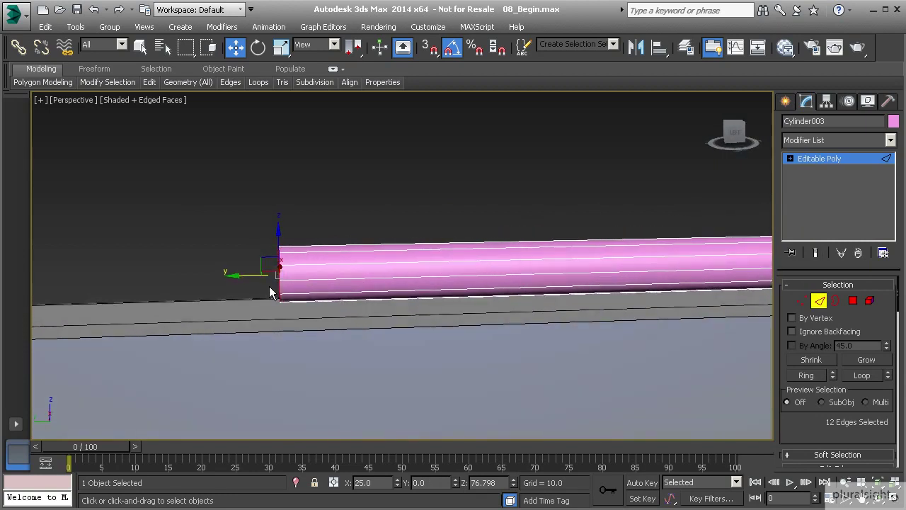
- Apply a Symmetry modifier to the rod from the selected edge loop, using Z as the mirror axis
click(891, 140)
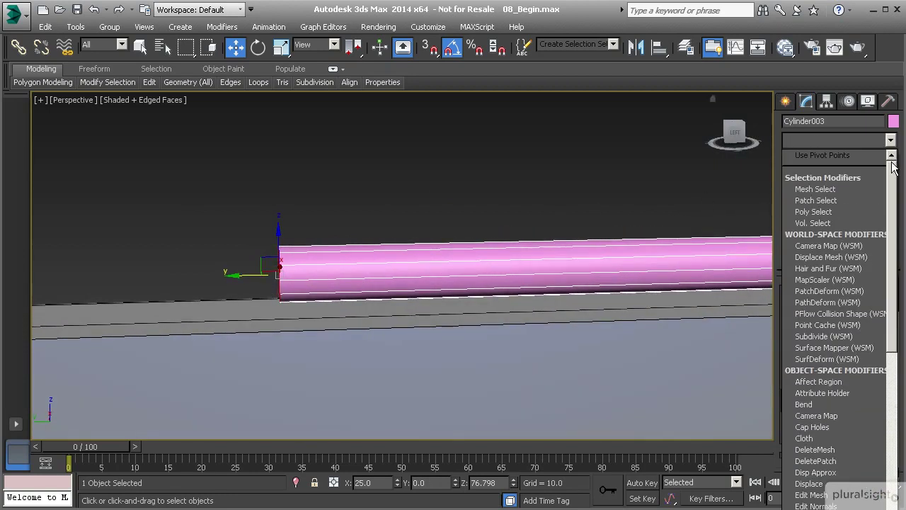
drag(894, 169, 900, 436)
click(899, 438)
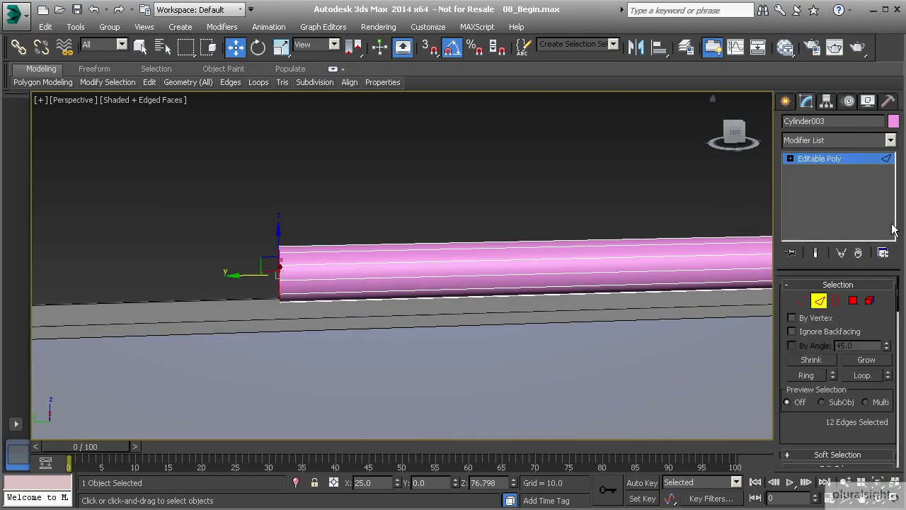
click(890, 141)
drag(893, 163, 894, 433)
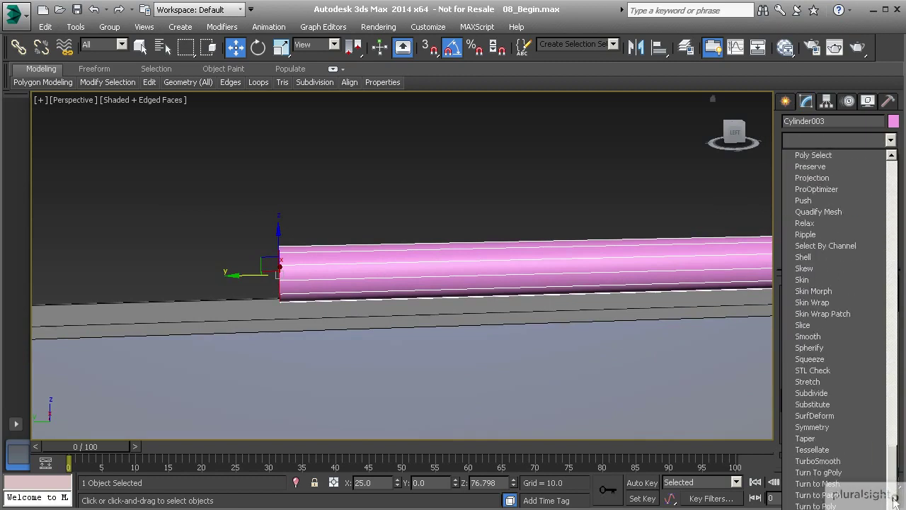
click(813, 427)
scroll(414, 281, down, 3)
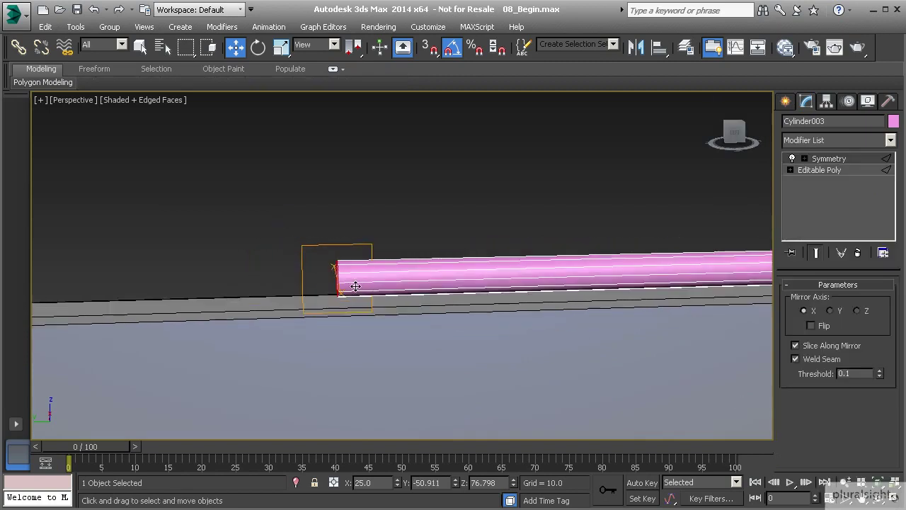
alt+middle_drag(334, 278, 688, 288)
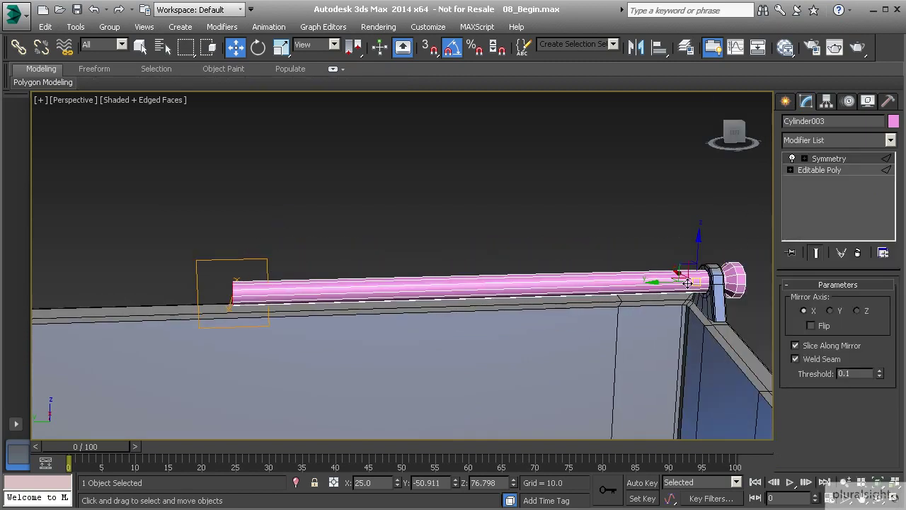
click(859, 311)
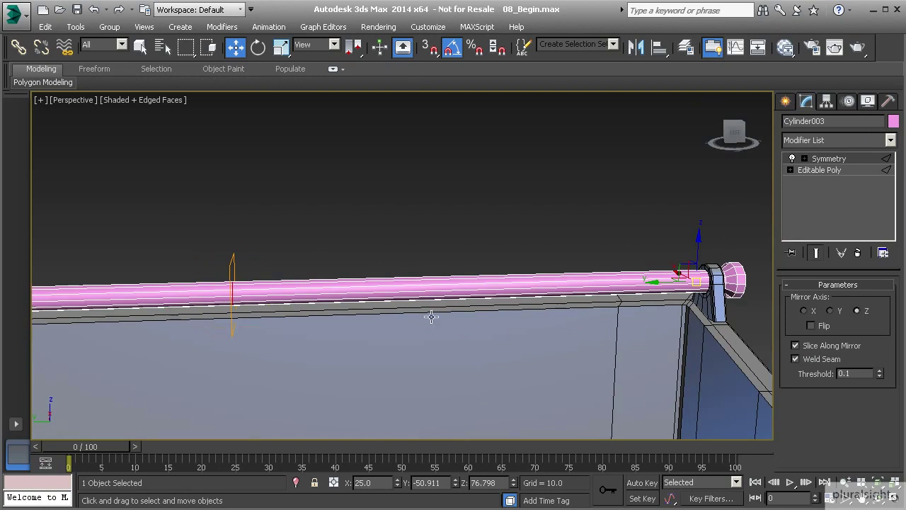
alt+middle_drag(429, 316, 478, 286)
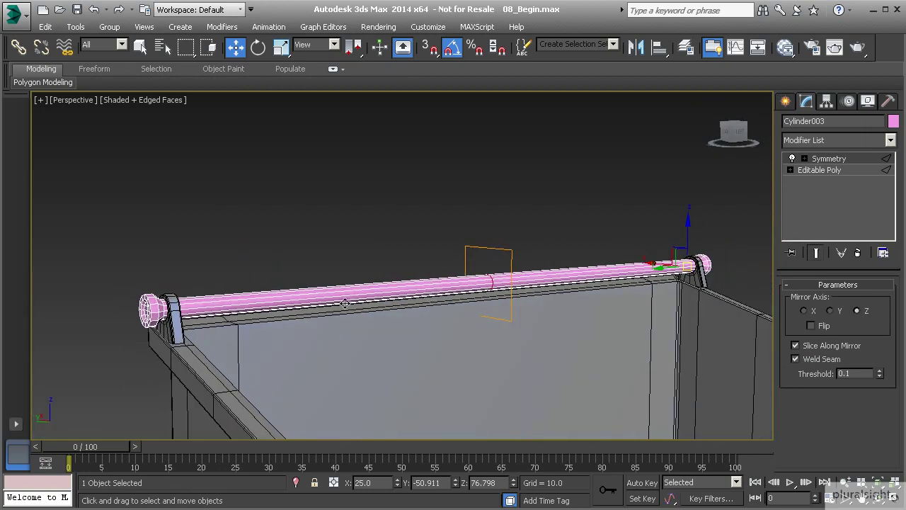
alt+middle_drag(632, 277, 364, 295)
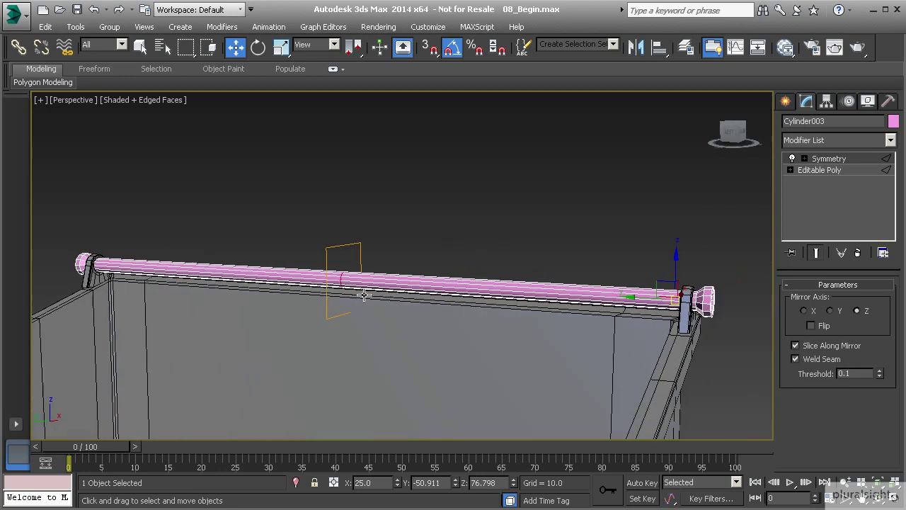
- Convert the mirrored hinge rod to an Editable Poly
right_click(479, 284)
mouse_move(577, 407)
click(637, 423)
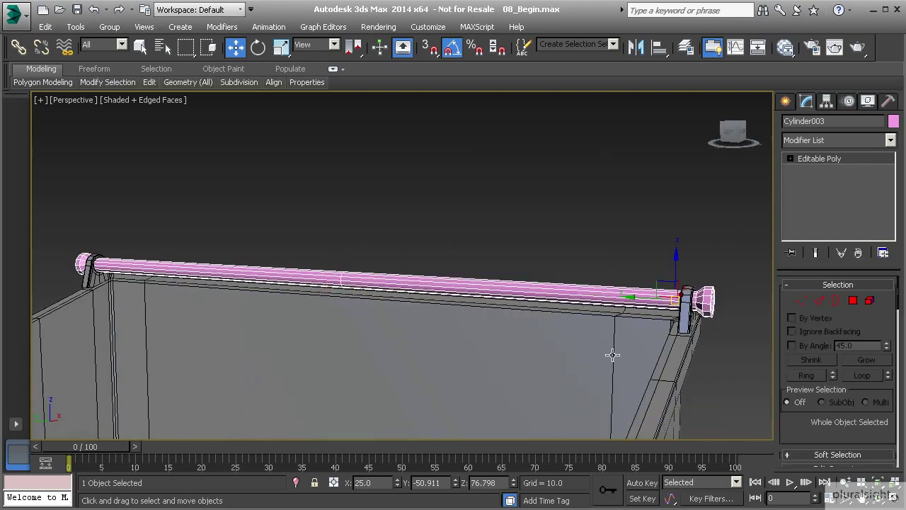
alt+middle_drag(663, 271, 507, 236)
scroll(573, 255, down, 2)
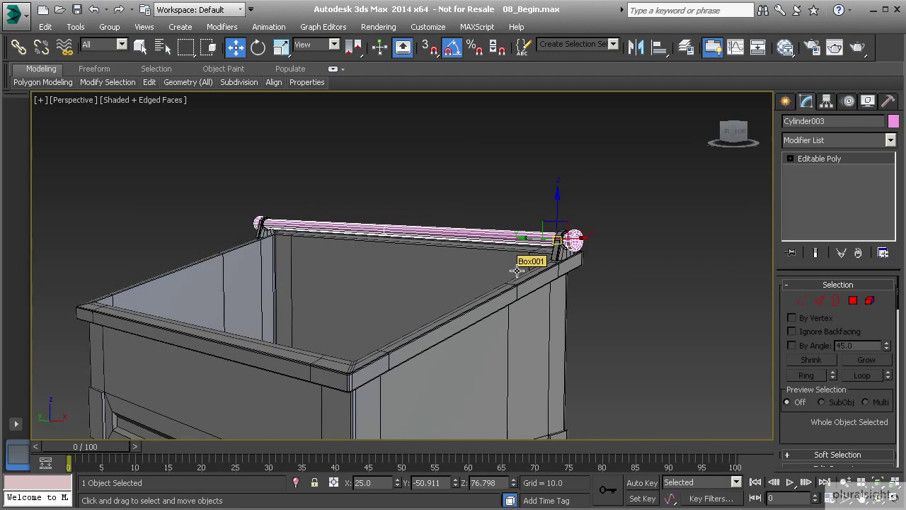
alt+middle_drag(512, 259, 503, 240)
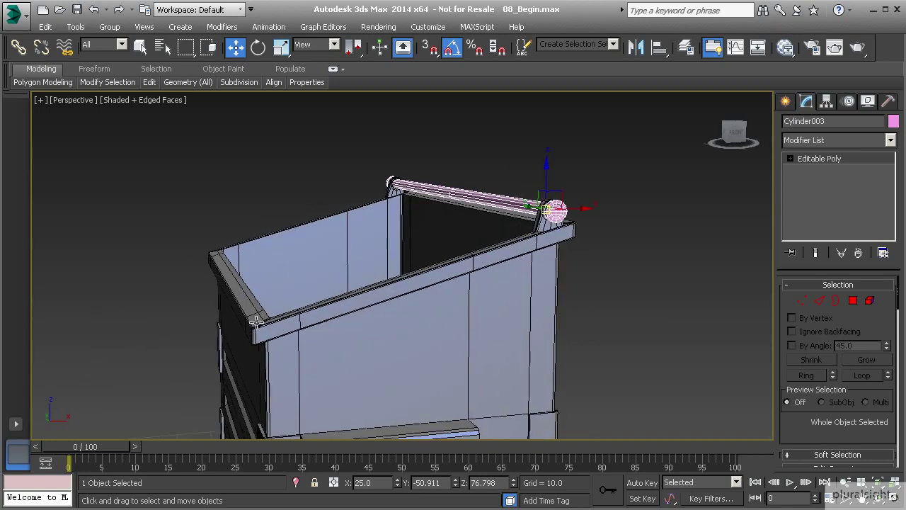